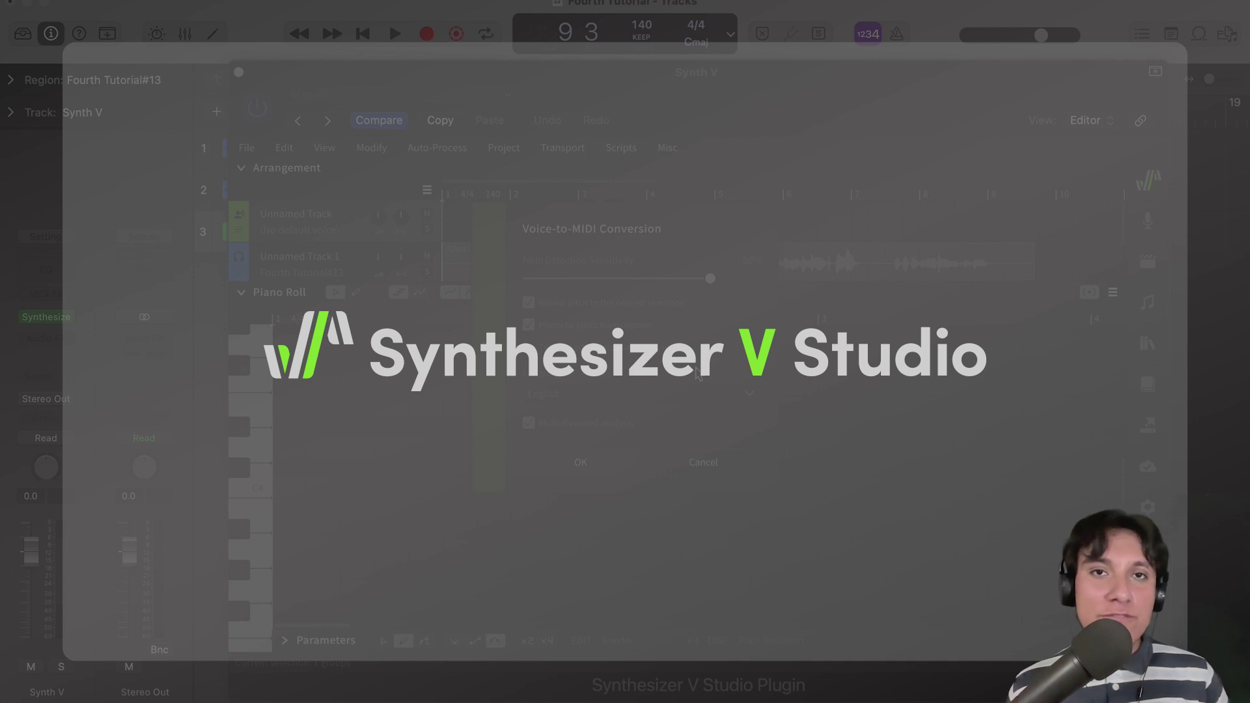
Dismiss the Synth V intro preview and return to the Fourth Tutorial project's Tracks window
{"action": "left_click", "coordinate": [586, 466]}
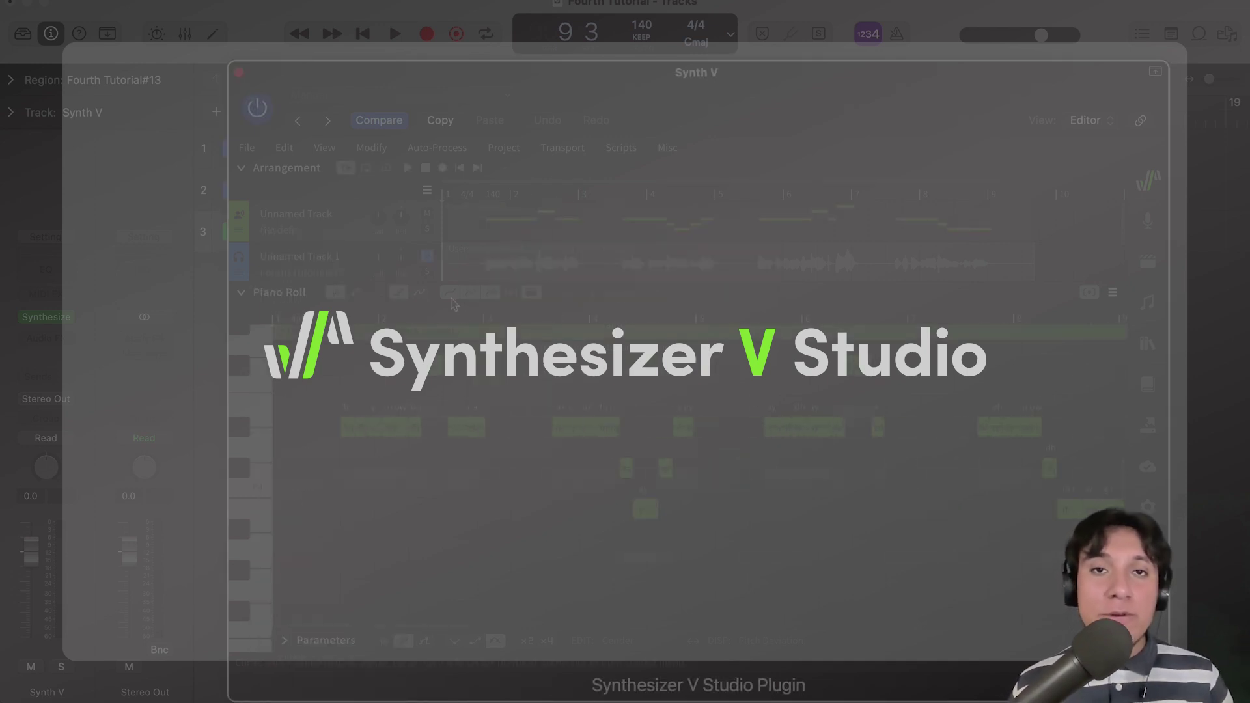
{"action": "scroll", "coordinate": [514, 511], "scroll_direction": "down", "scroll_amount": 2}
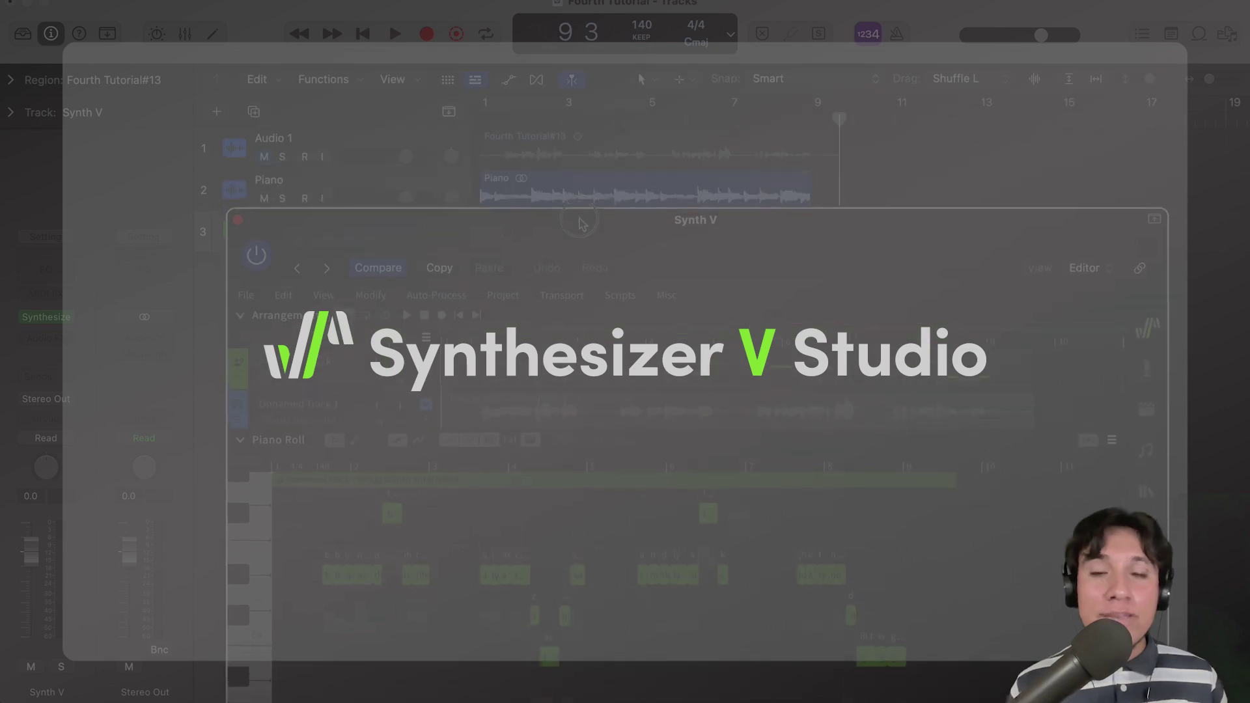
{"action": "key", "text": "space"}
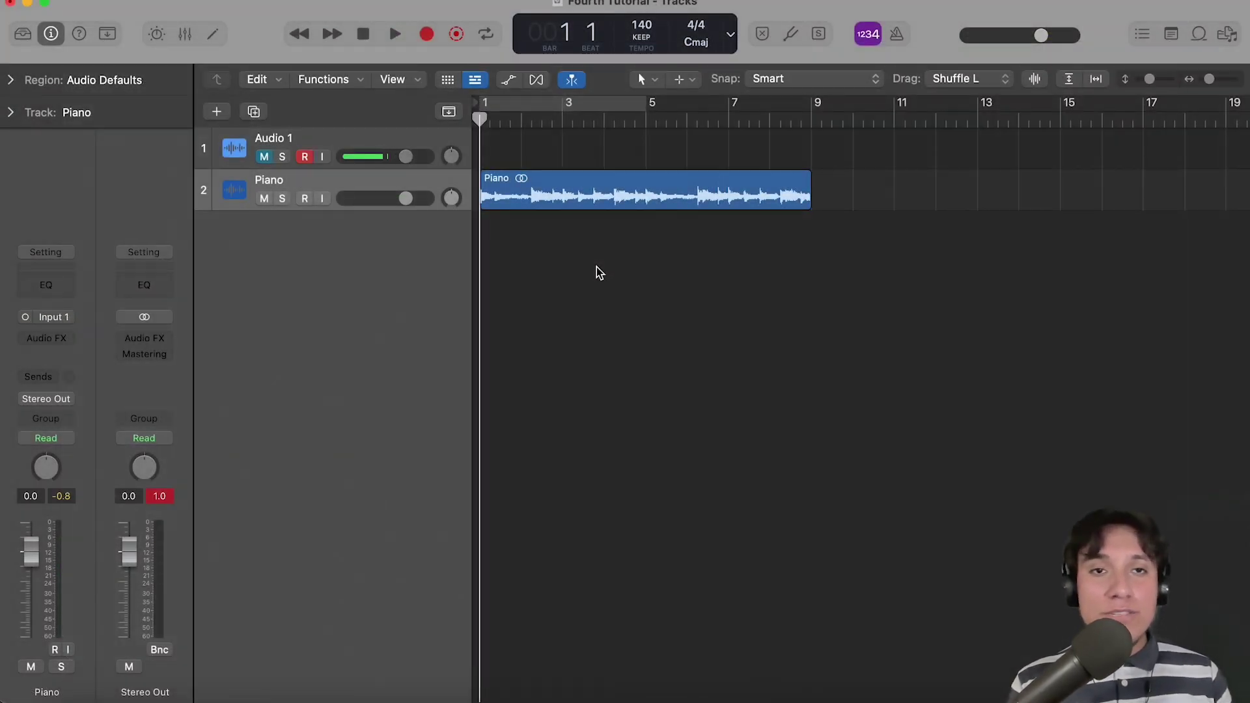
Play the piano, rewind to bar 1, and record a vocal take onto Audio 1 through bar 9
{"action": "key", "text": "space"}
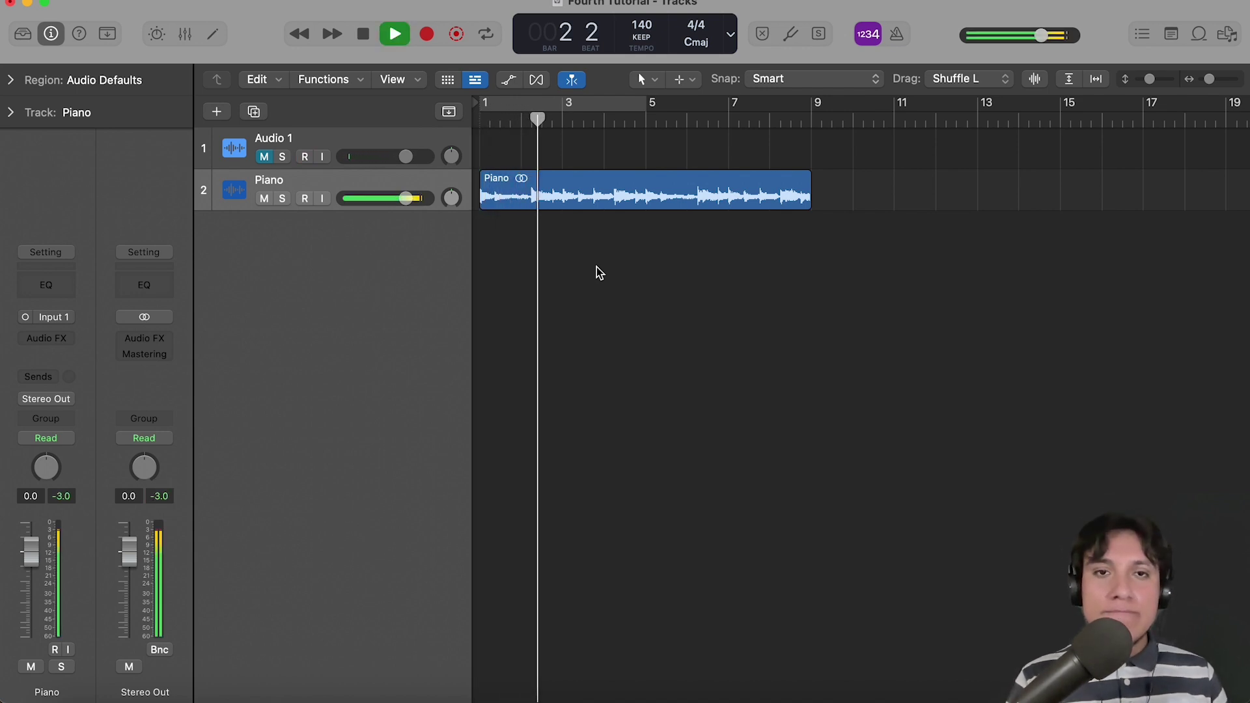
{"action": "key", "text": "space"}
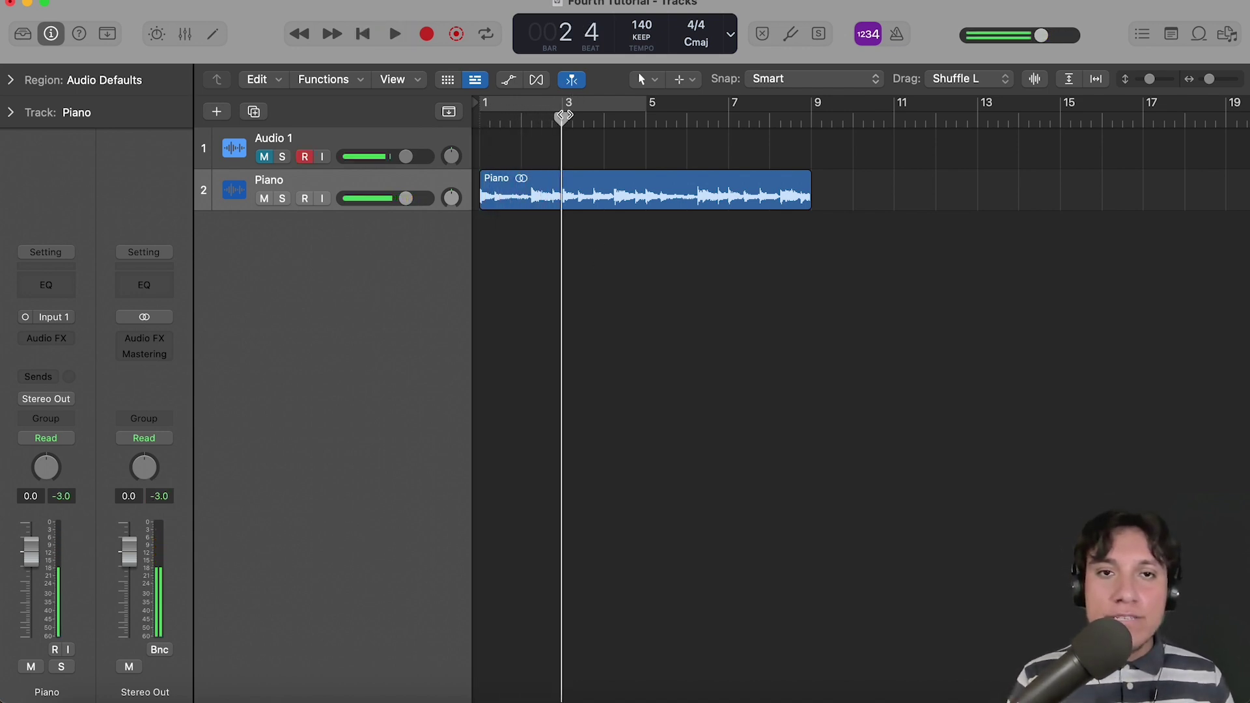
{"action": "left_click_drag", "start_coordinate": [563, 118], "coordinate": [474, 115]}
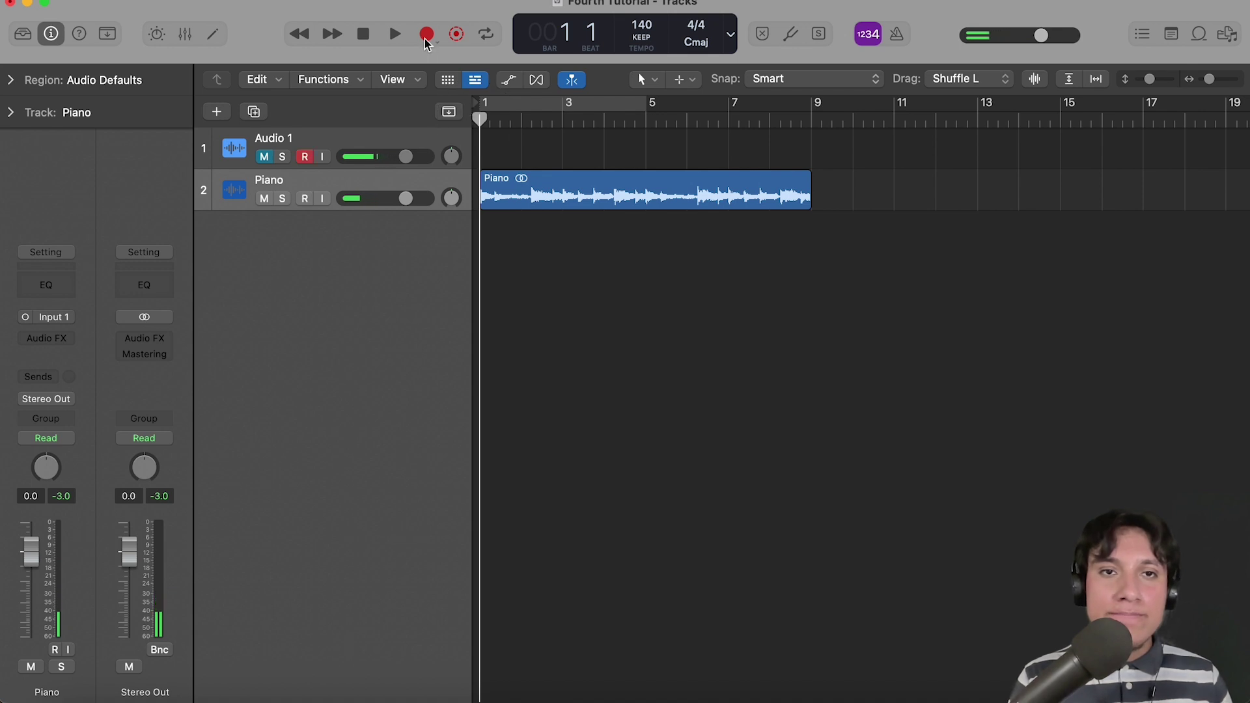
{"action": "left_click", "coordinate": [425, 39]}
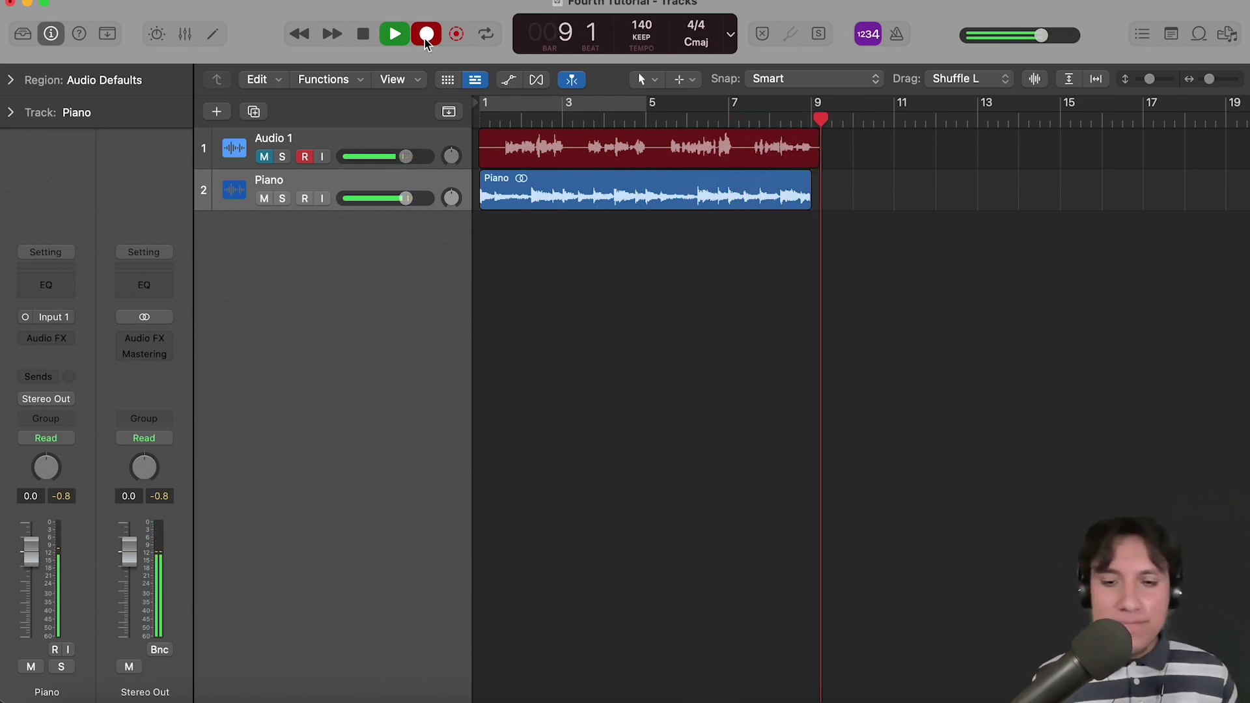
{"action": "key", "text": "space"}
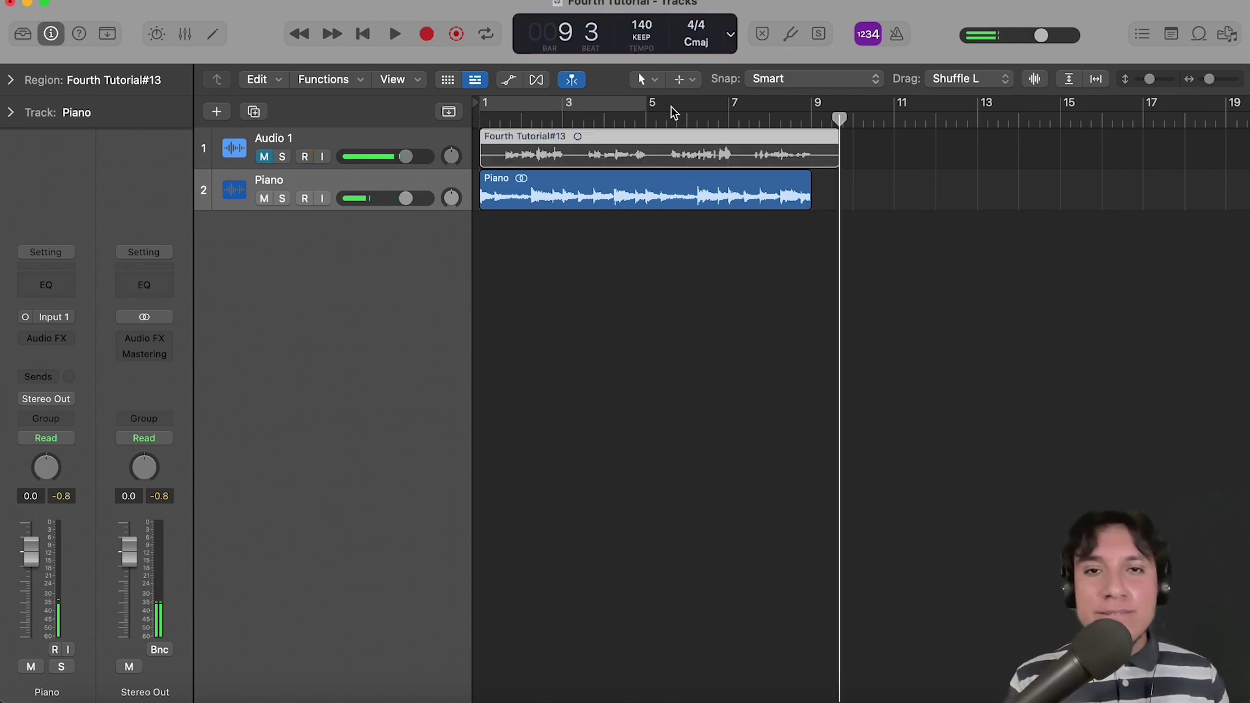
Export the recorded vocal region as an audio file
{"action": "right_click", "coordinate": [676, 160]}
{"action": "left_click", "coordinate": [687, 167]}
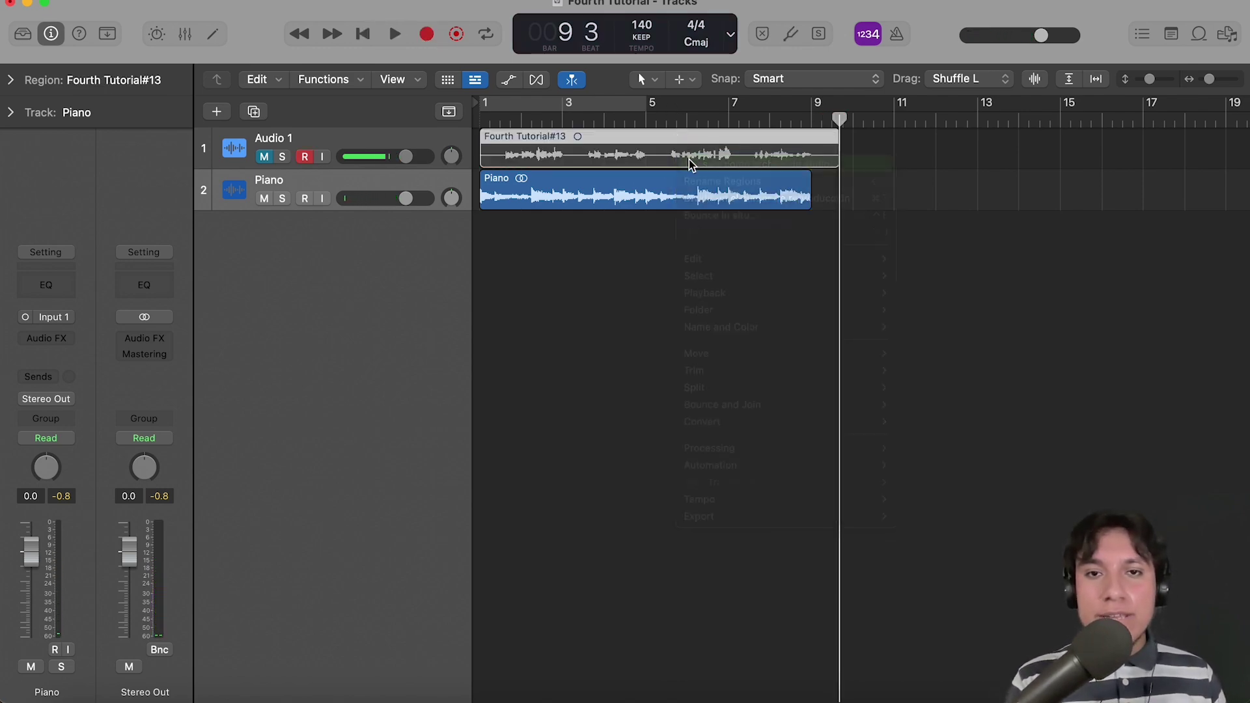
{"action": "left_click", "coordinate": [1053, 591]}
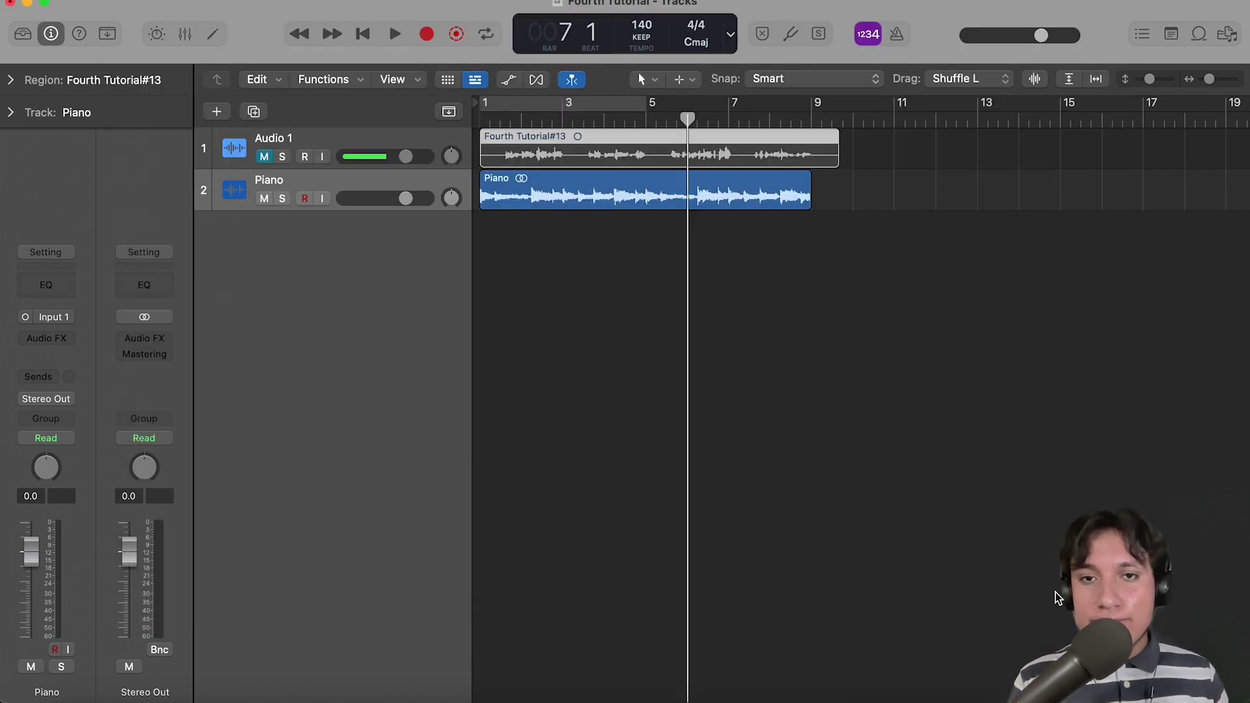
Add a Software Instrument track, reset its channel strip, and rename it 'Synth V'
{"action": "right_click", "coordinate": [370, 282]}
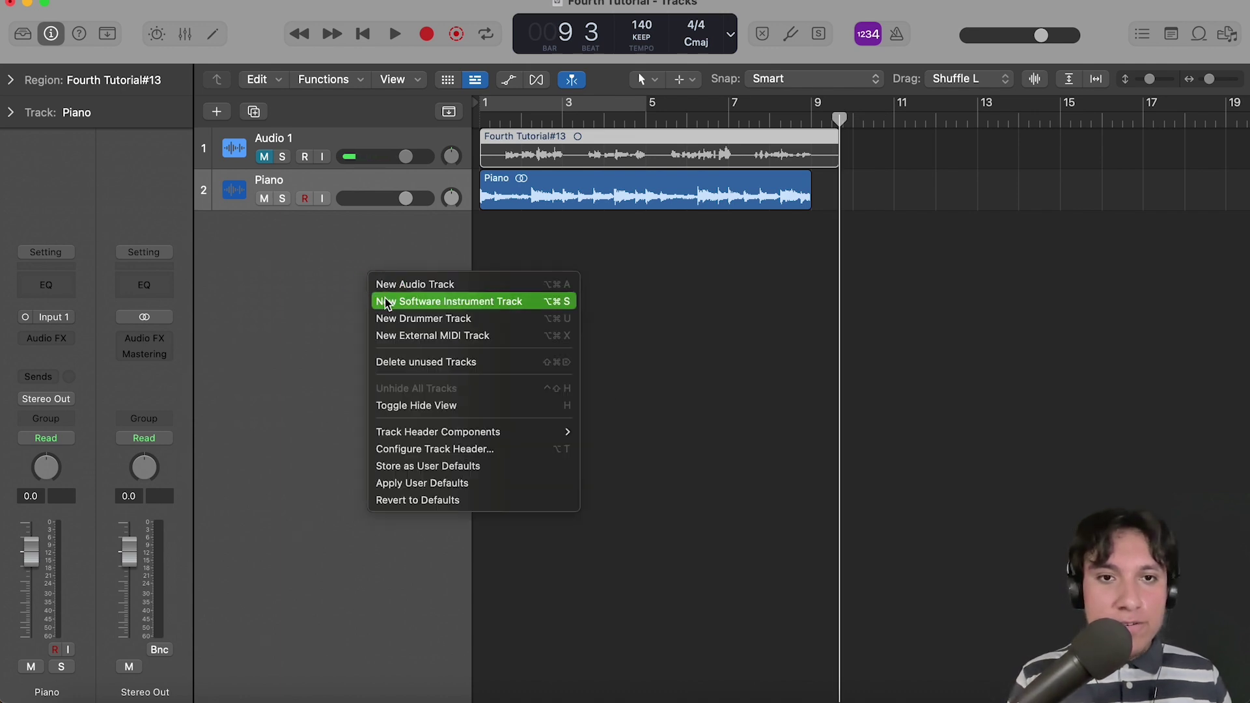
{"action": "left_click", "coordinate": [388, 299]}
{"action": "left_click", "coordinate": [64, 212]}
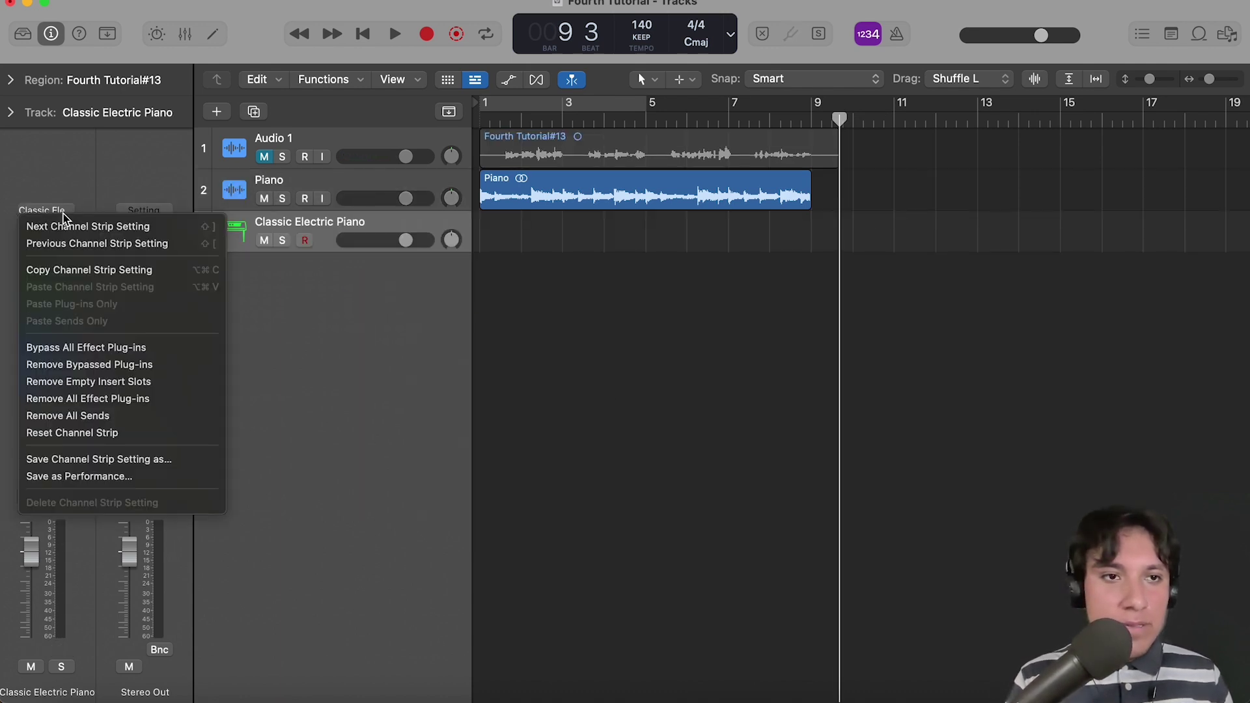
{"action": "left_click", "coordinate": [74, 433]}
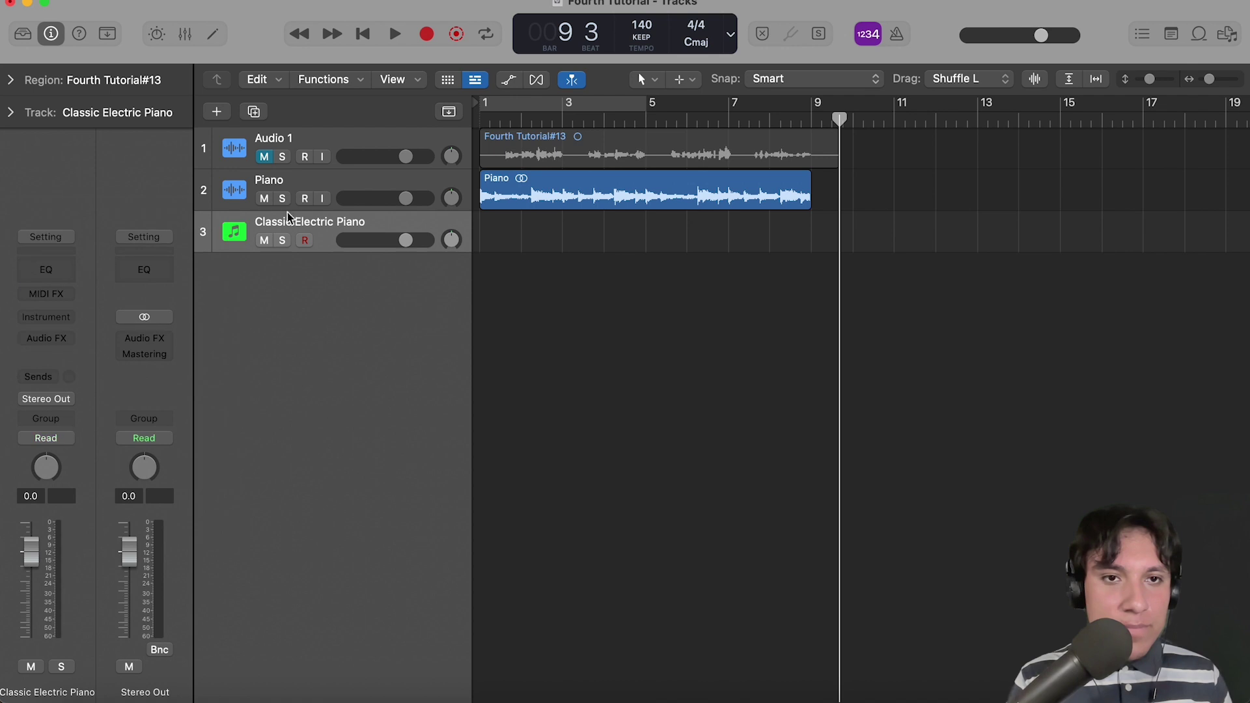
{"action": "double_click", "coordinate": [314, 222]}
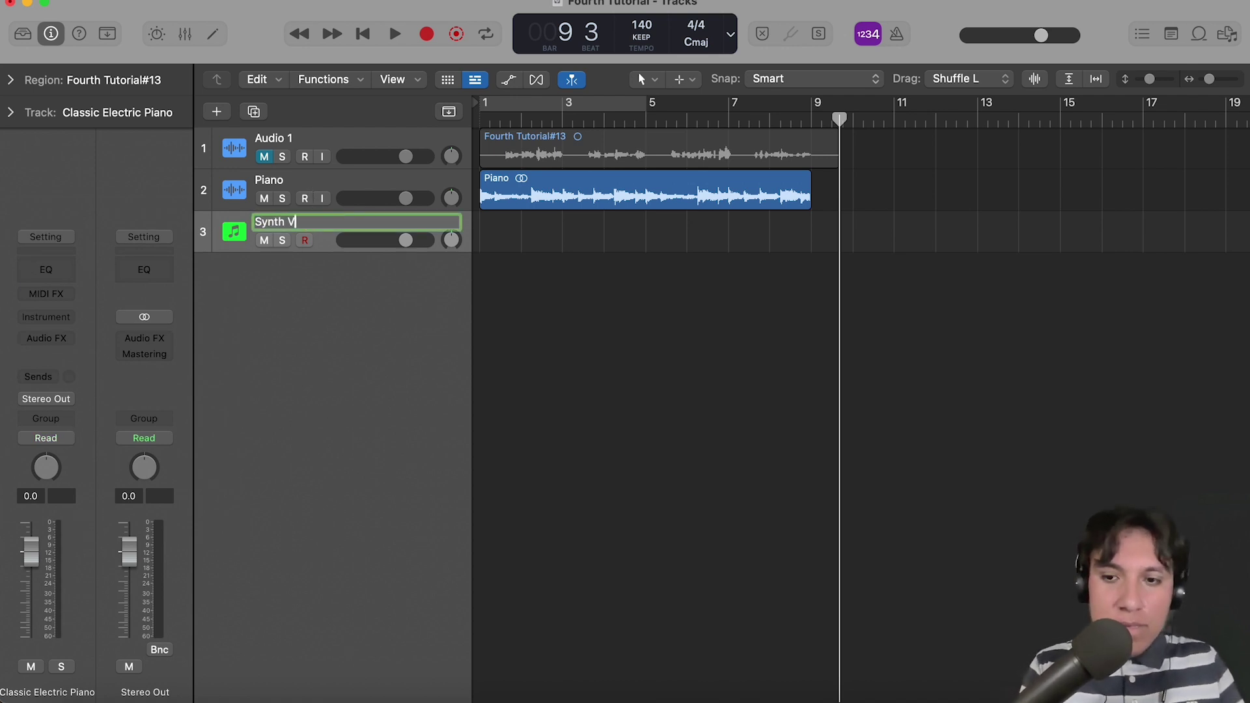
{"action": "key", "text": "Return"}
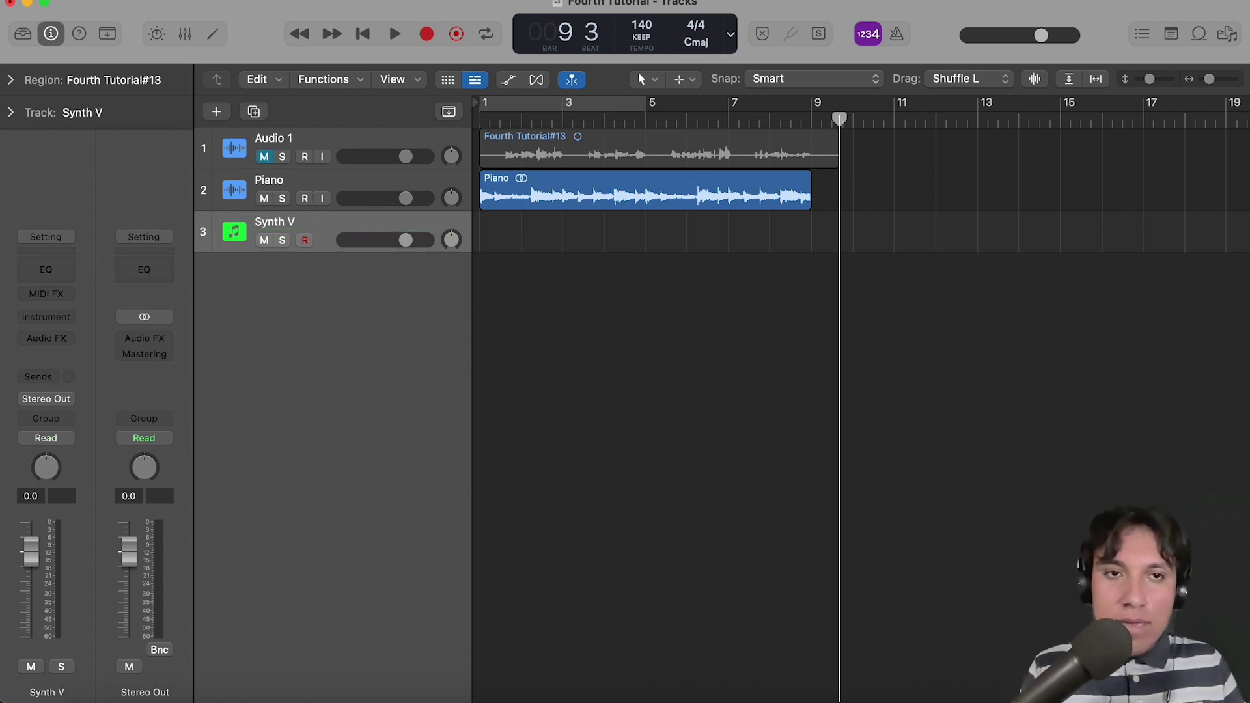
Load Synthesizer V as the Synth V track's instrument plug-in
{"action": "left_click", "coordinate": [53, 321]}
{"action": "left_click", "coordinate": [127, 177]}
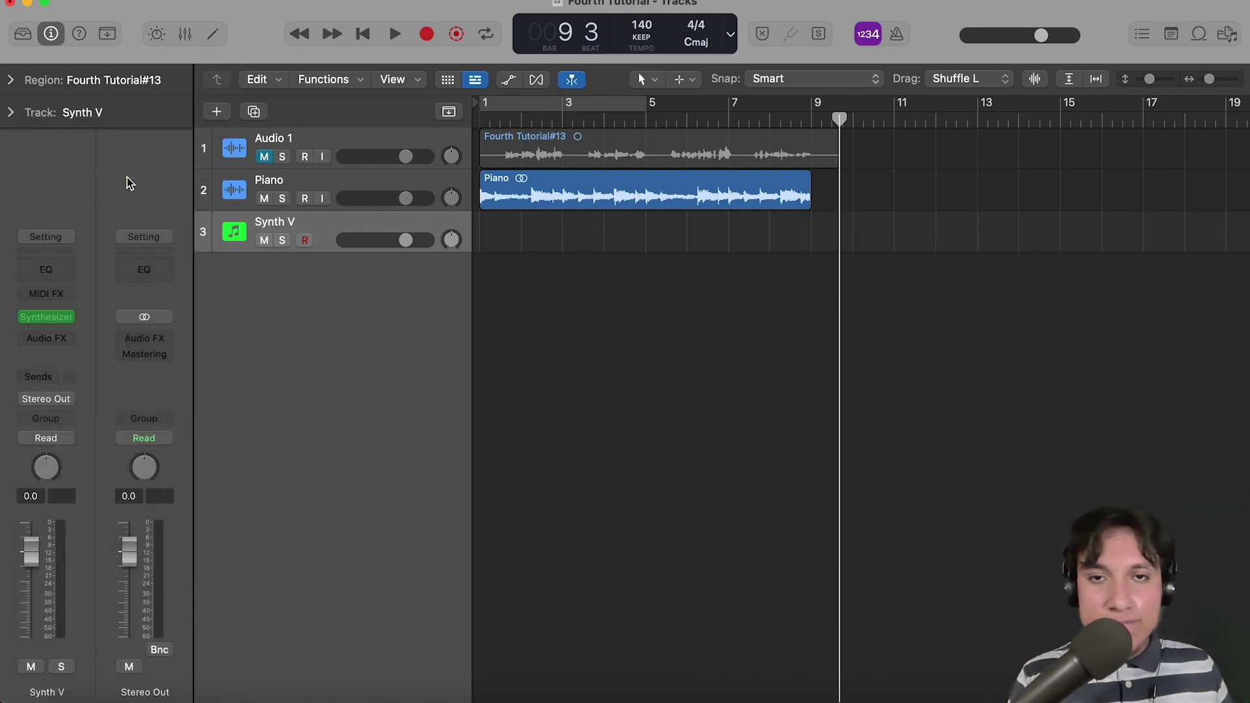
{"action": "left_click_drag", "start_coordinate": [727, 232], "coordinate": [569, 81]}
Create a new instrumental track in Synthesizer V loaded with Fourth Tutorial#13.wav
{"action": "right_click", "coordinate": [400, 255]}
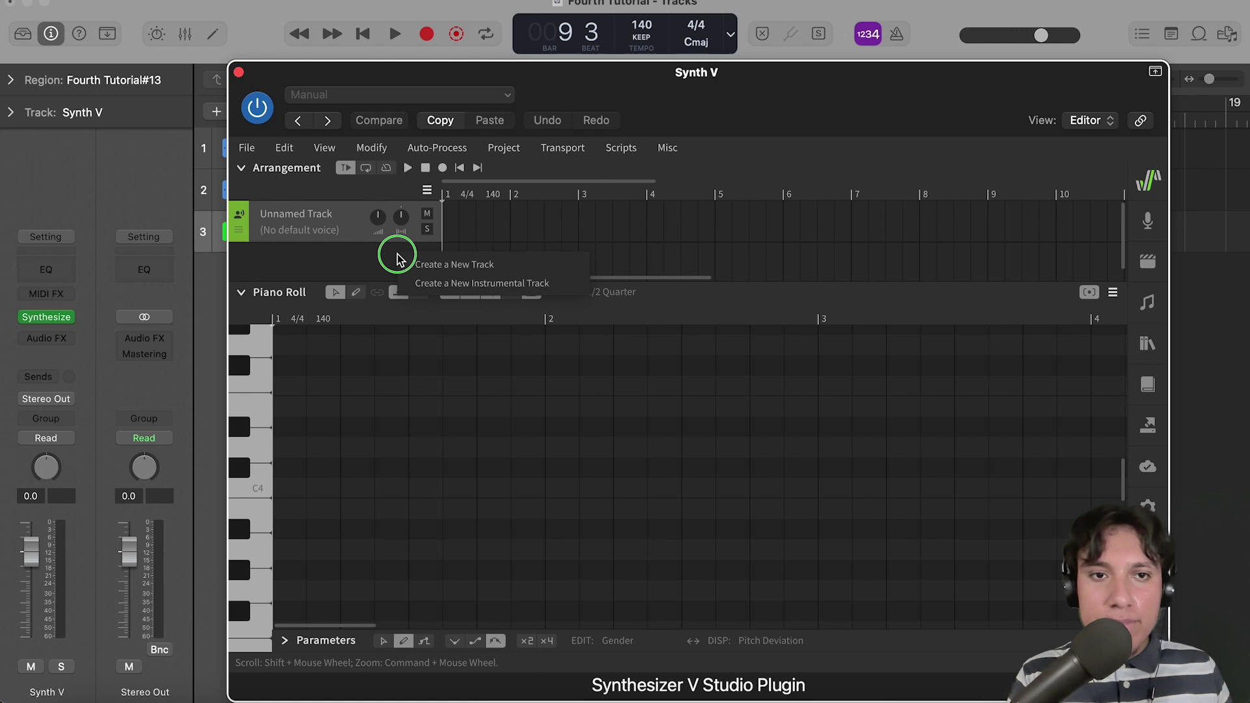
{"action": "left_click", "coordinate": [424, 281]}
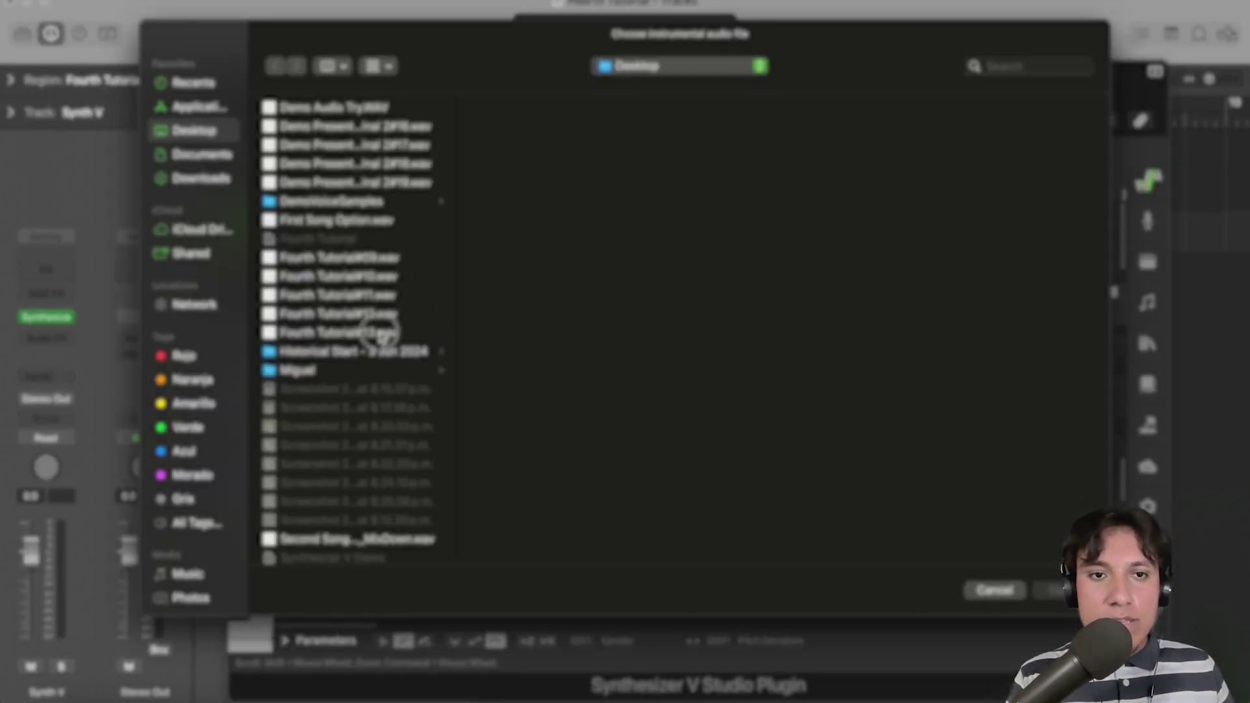
{"action": "left_click", "coordinate": [383, 333]}
{"action": "key", "text": "Return"}
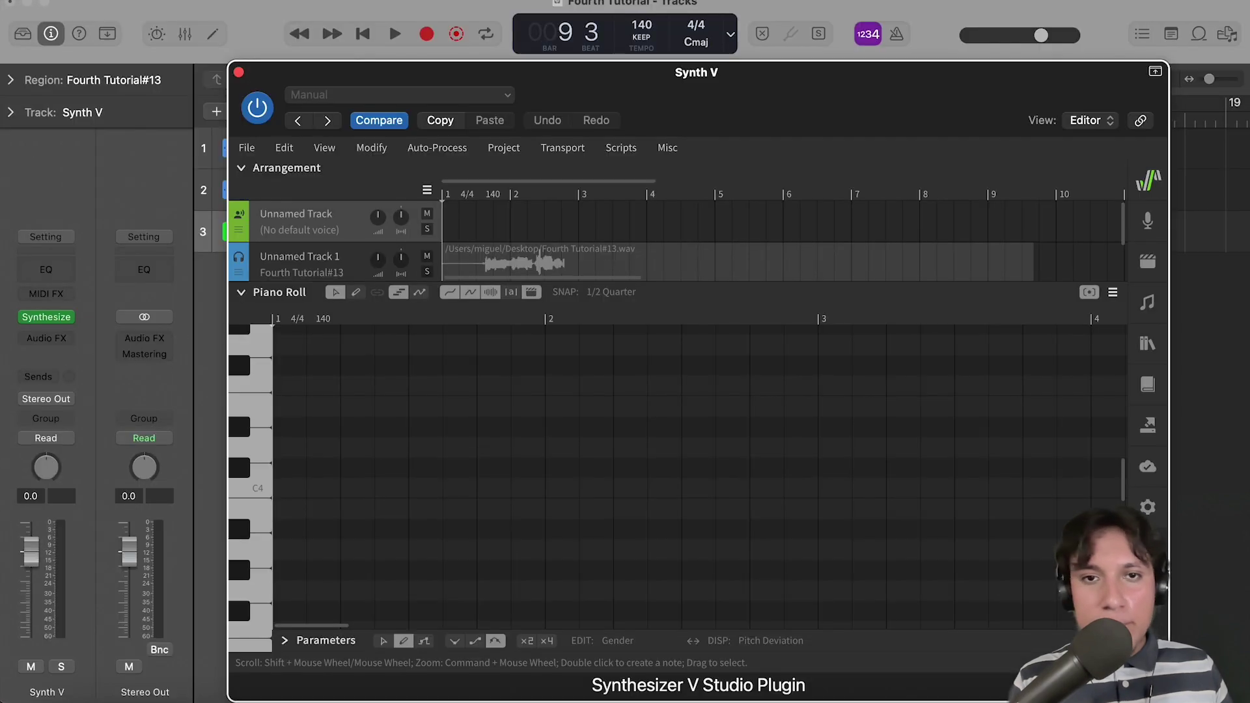
Extract notes from the vocal audio region with the default conversion settings
{"action": "right_click", "coordinate": [780, 272]}
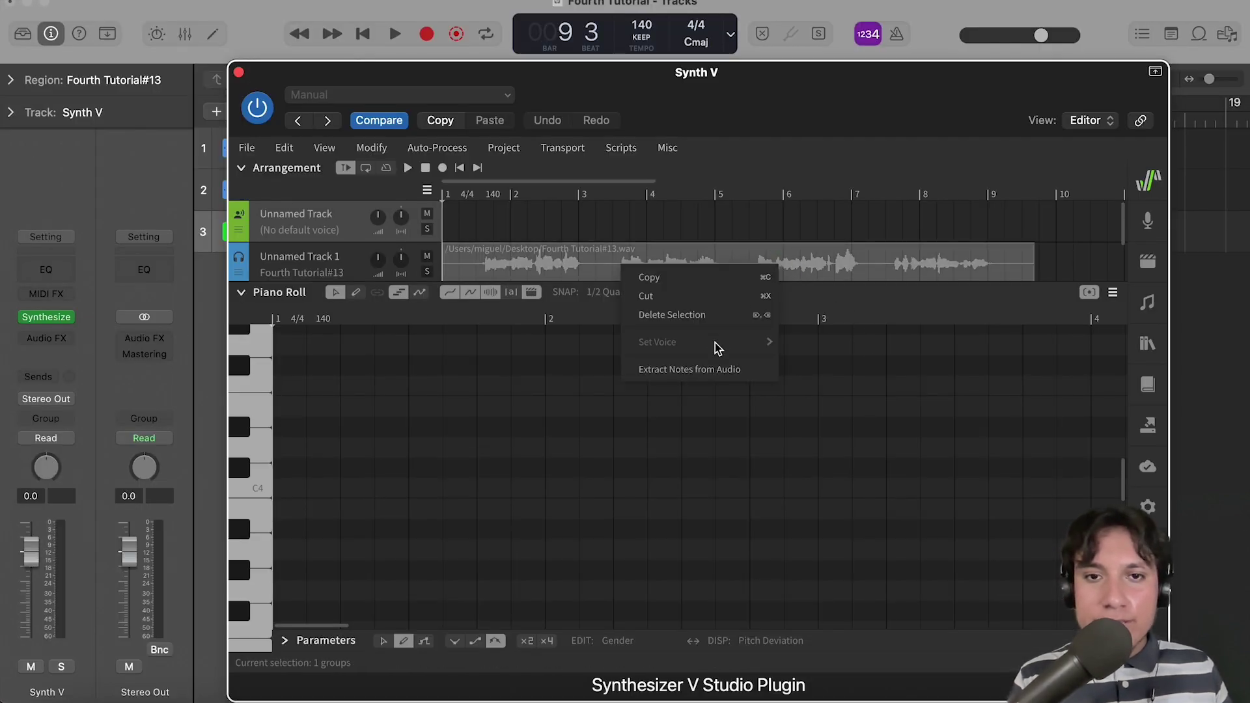
{"action": "left_click", "coordinate": [698, 369]}
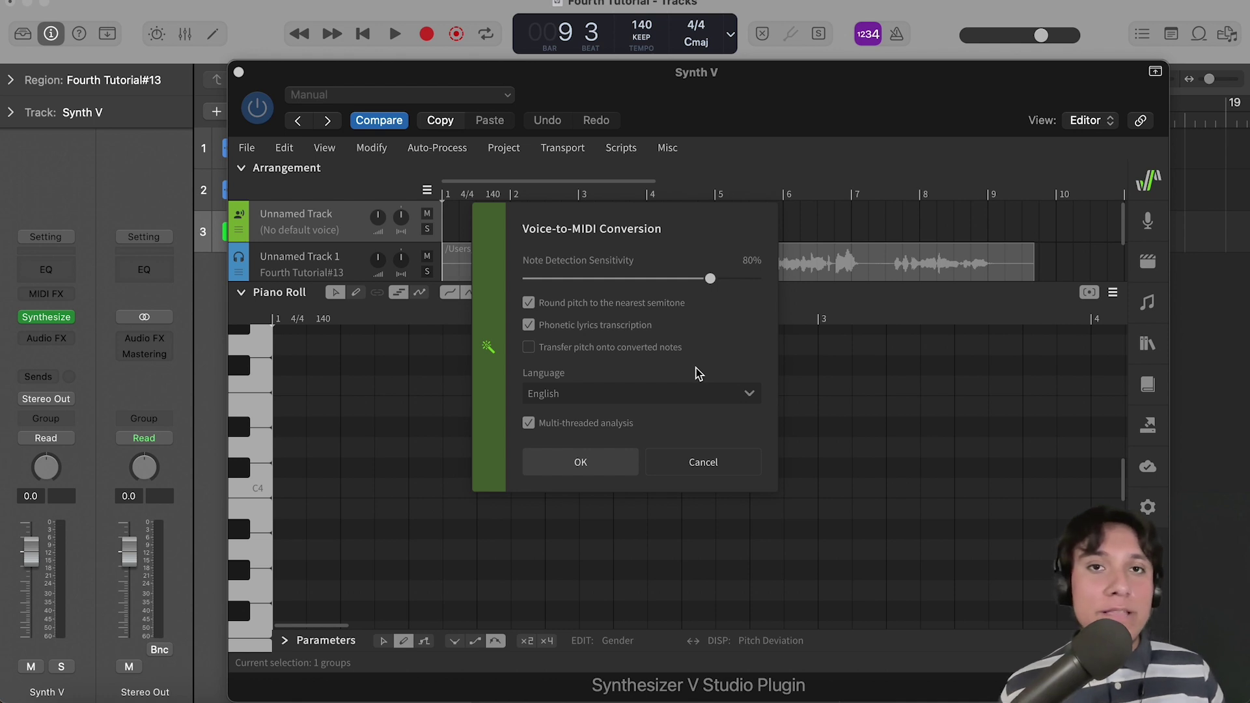
{"action": "left_click", "coordinate": [583, 464]}
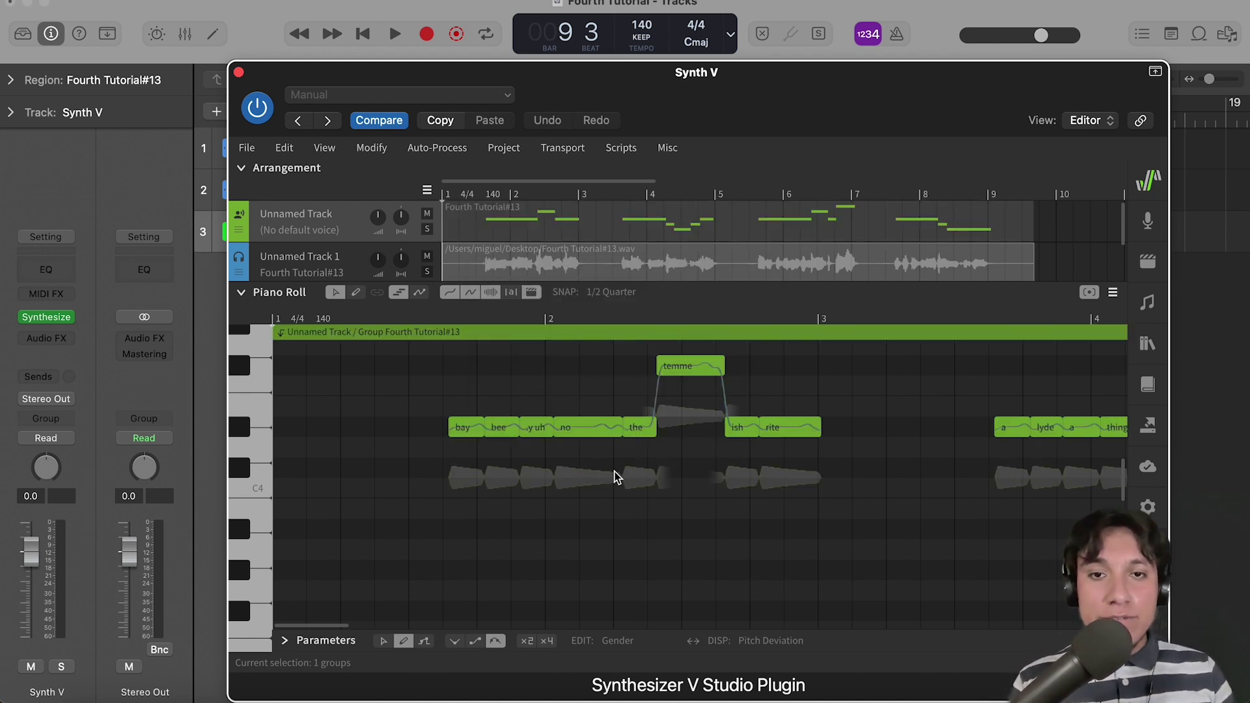
Assign the Hayden voice to Unnamed Track and mute Unnamed Track 1's recording
{"action": "scroll", "coordinate": [606, 477], "scroll_direction": "down", "scroll_amount": 6}
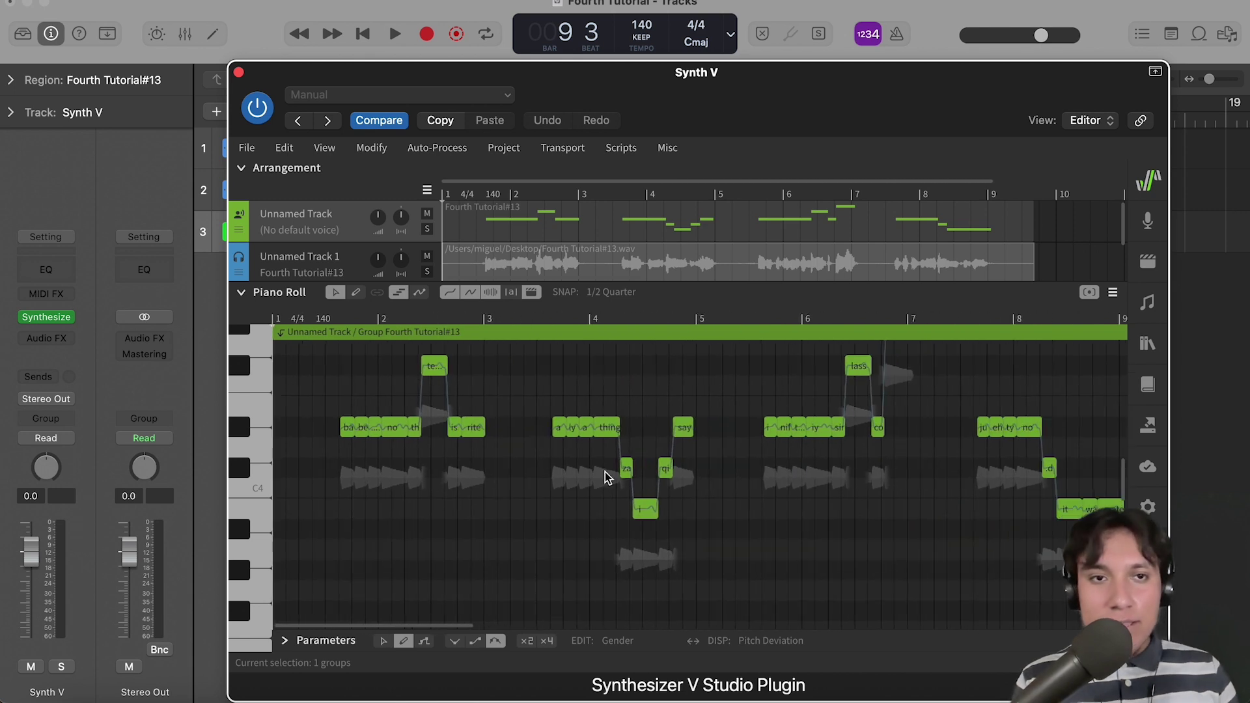
{"action": "left_click", "coordinate": [317, 234]}
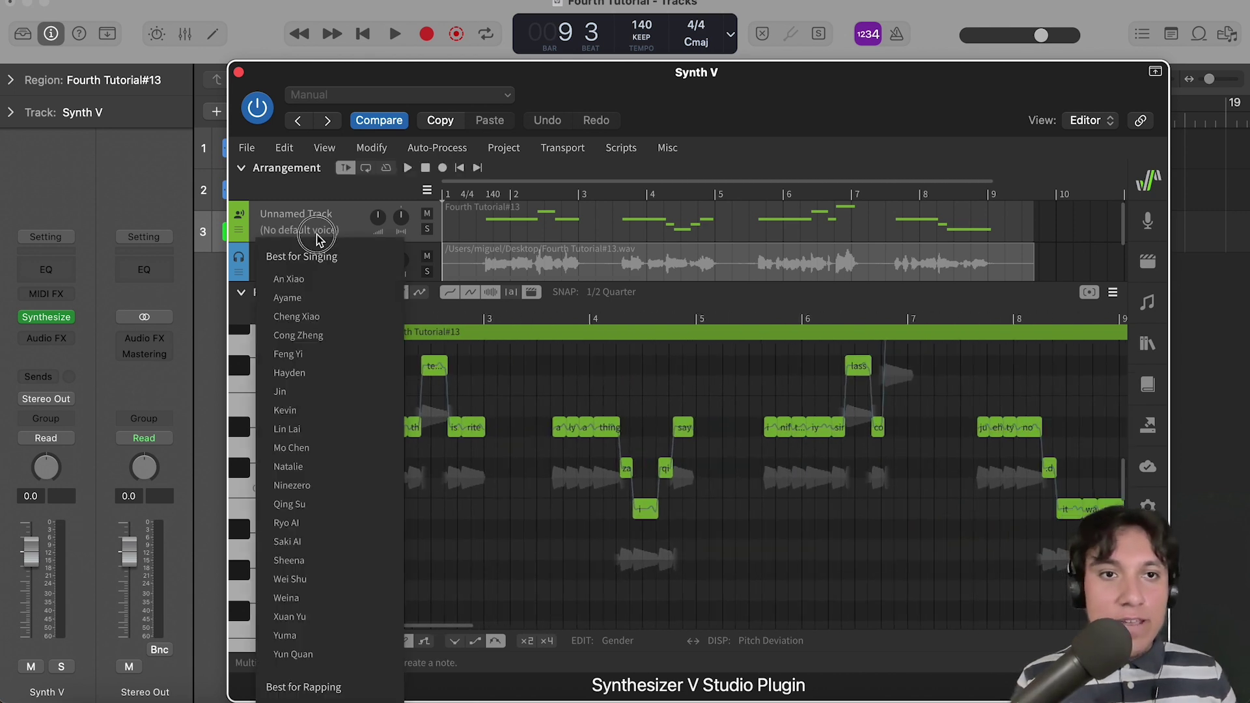
{"action": "left_click", "coordinate": [296, 374]}
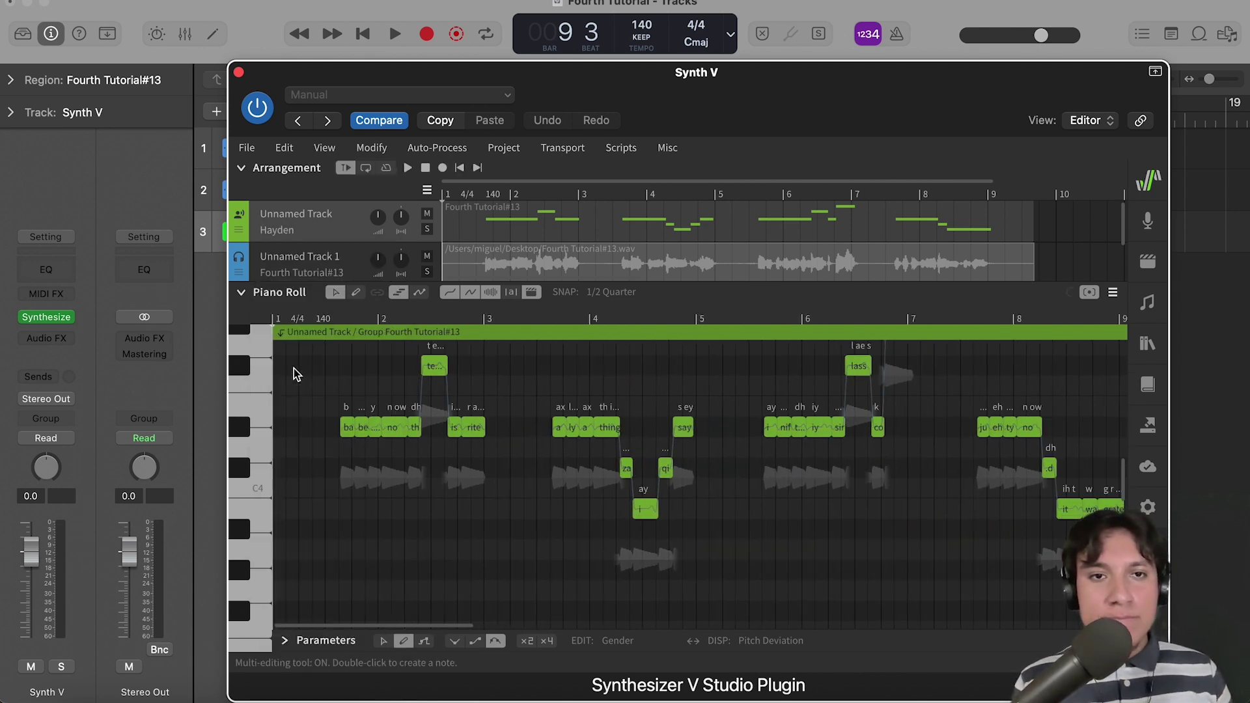
{"action": "left_click", "coordinate": [428, 257]}
Play the Hayden vocal from bar 1 to hear the converted melody
{"action": "left_click_drag", "start_coordinate": [580, 76], "coordinate": [578, 226]}
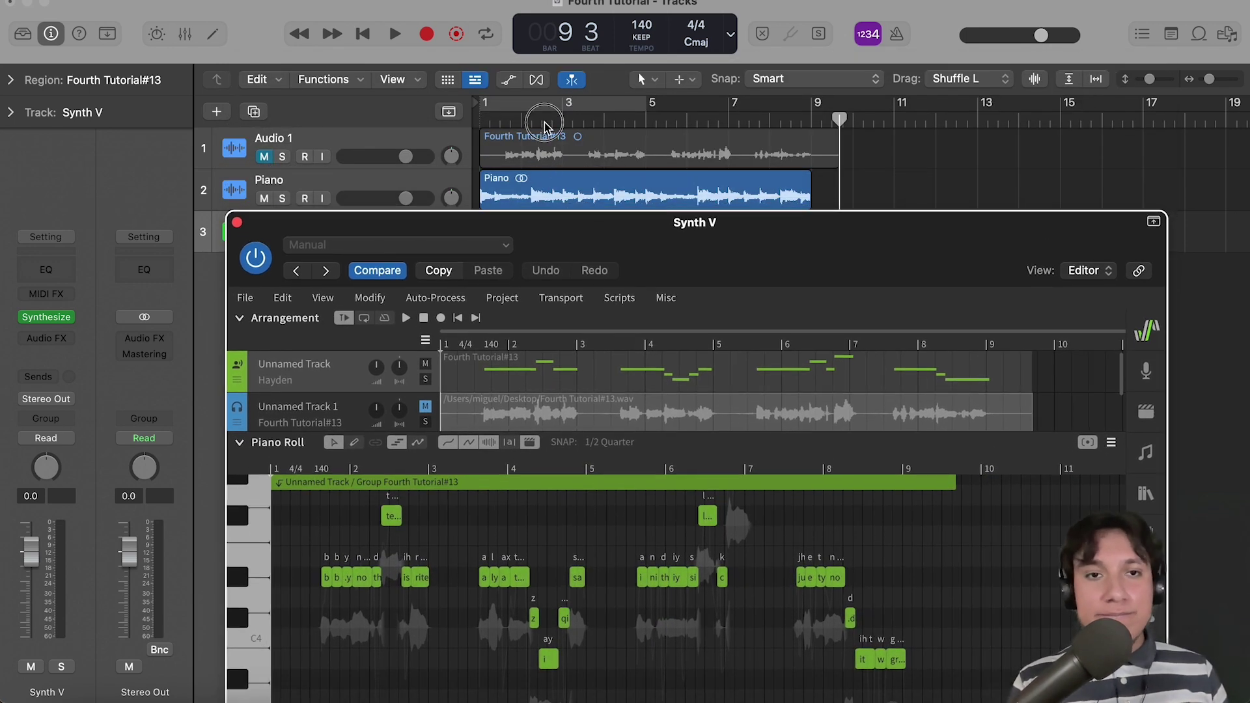
{"action": "left_click", "coordinate": [474, 117]}
{"action": "key", "text": "space"}
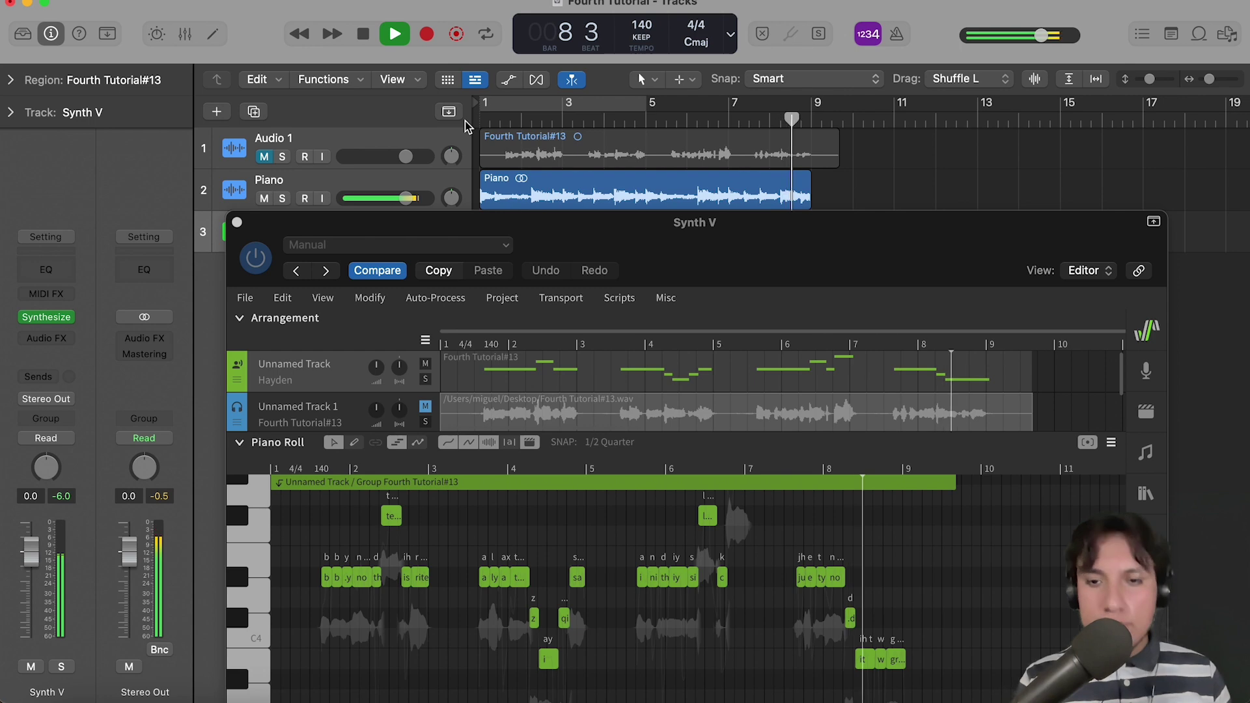
{"action": "key", "text": "space"}
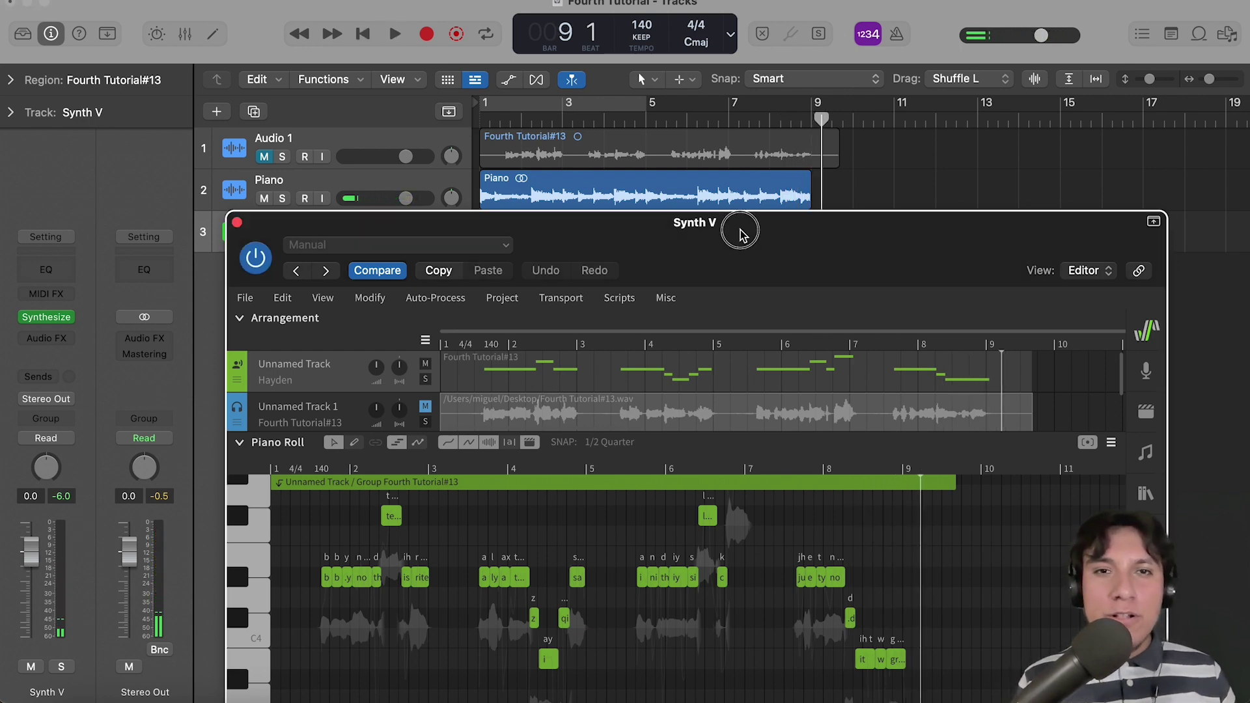
{"action": "left_click_drag", "start_coordinate": [741, 229], "coordinate": [713, 88]}
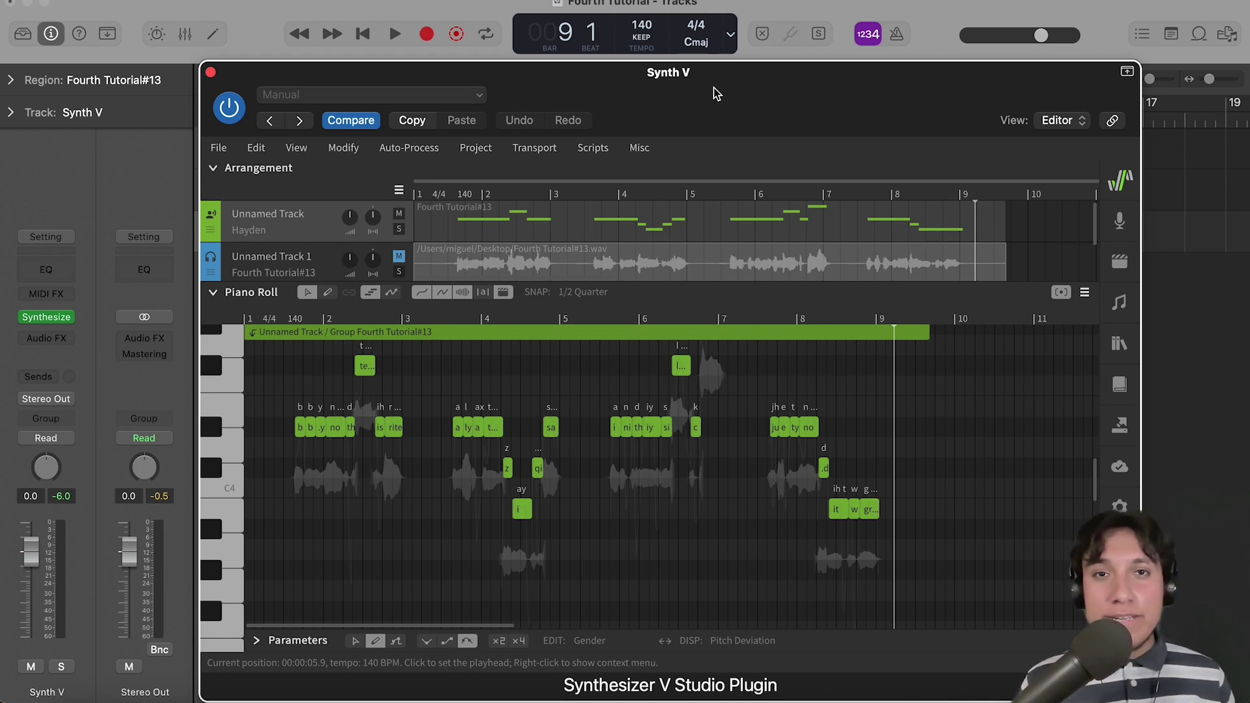
Enter the note group, select all 32 notes, and apply Modify > Smart Quantization
{"action": "scroll", "coordinate": [725, 393], "scroll_direction": "up", "scroll_amount": 3}
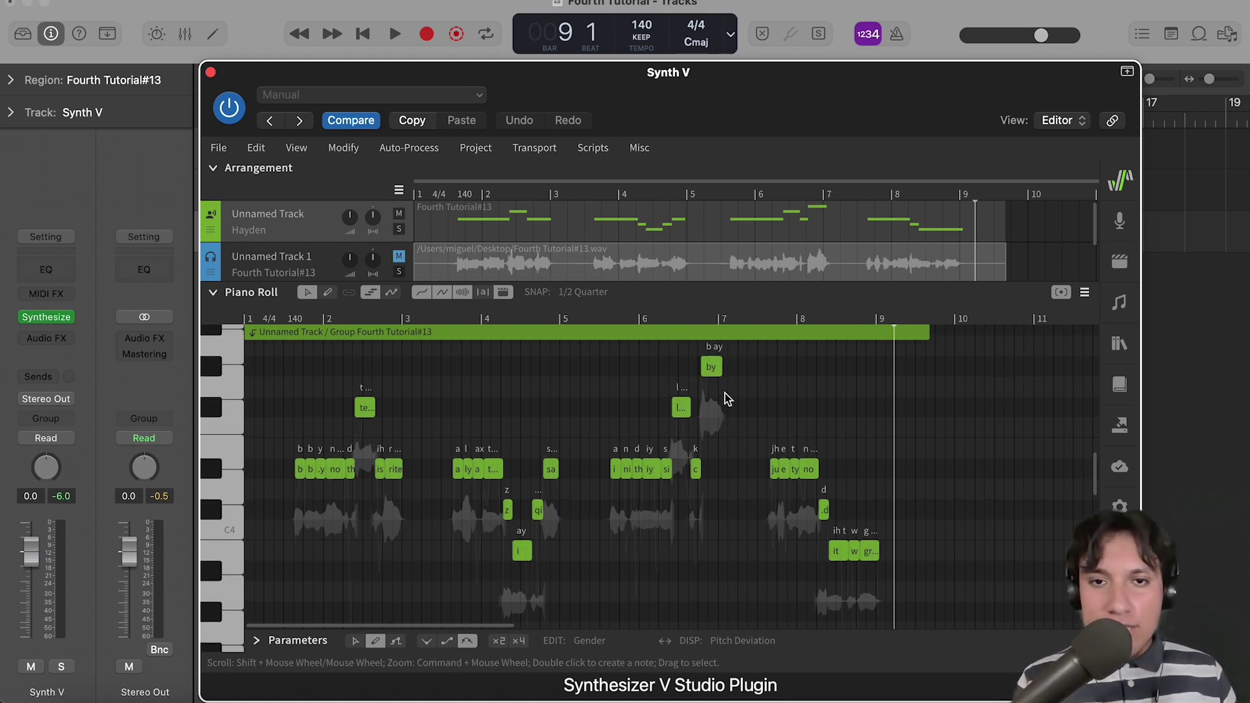
{"action": "left_click", "coordinate": [772, 336]}
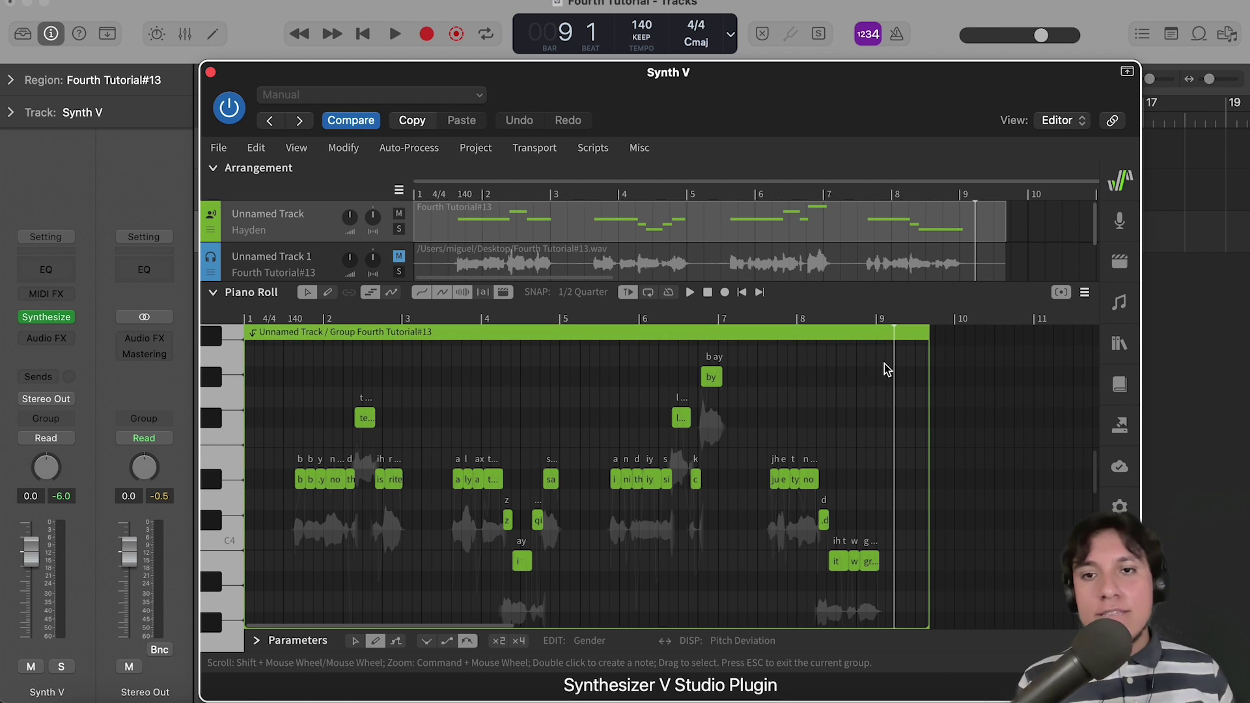
{"action": "left_click_drag", "start_coordinate": [896, 358], "coordinate": [256, 632]}
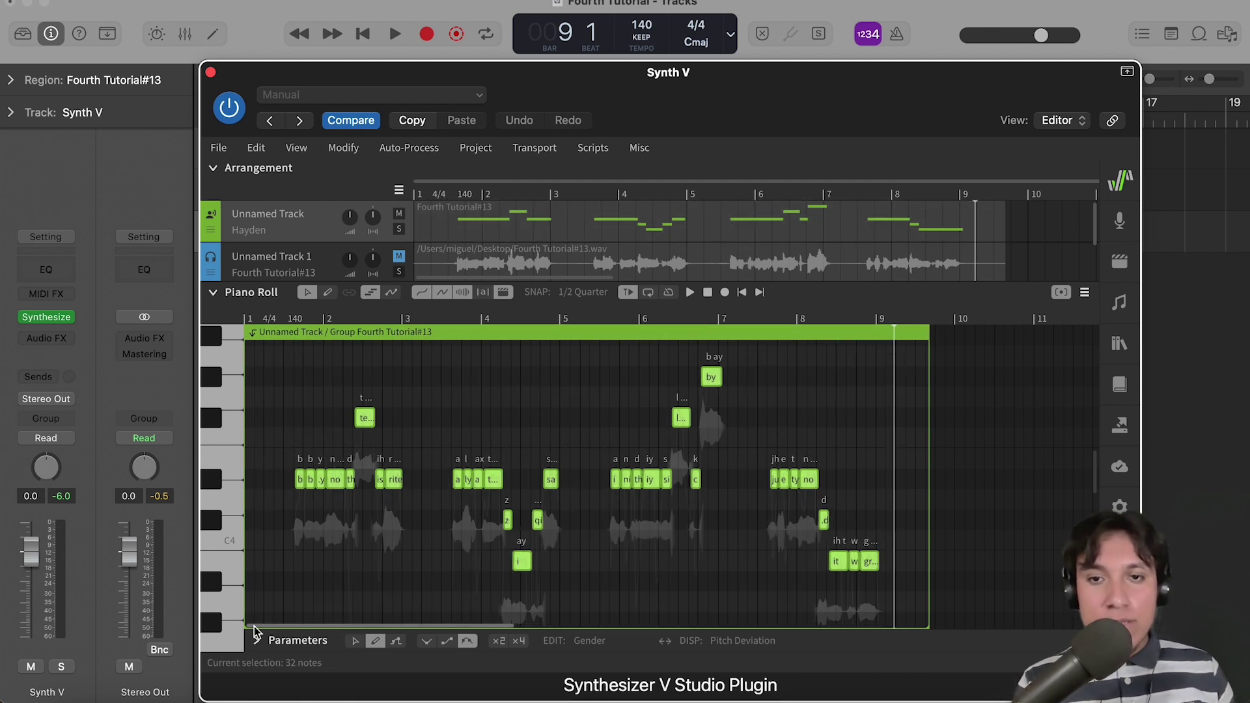
{"action": "left_click", "coordinate": [340, 146]}
{"action": "left_click", "coordinate": [383, 474]}
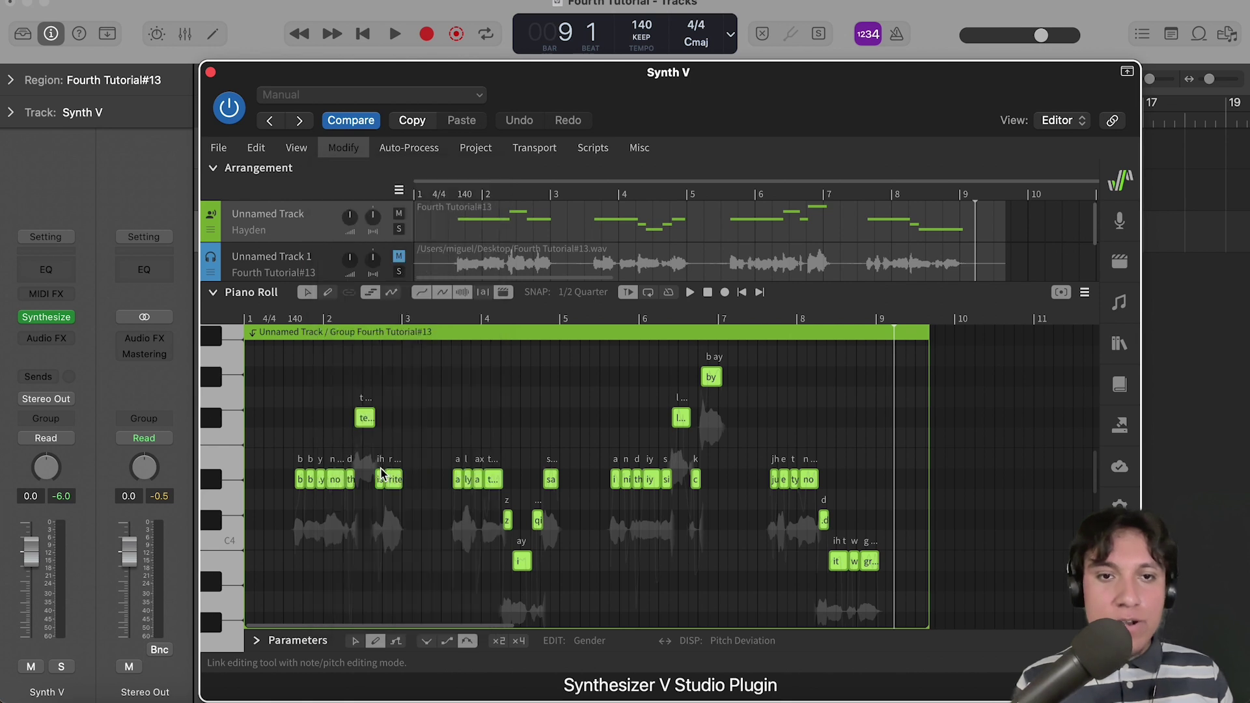
{"action": "left_click", "coordinate": [564, 406]}
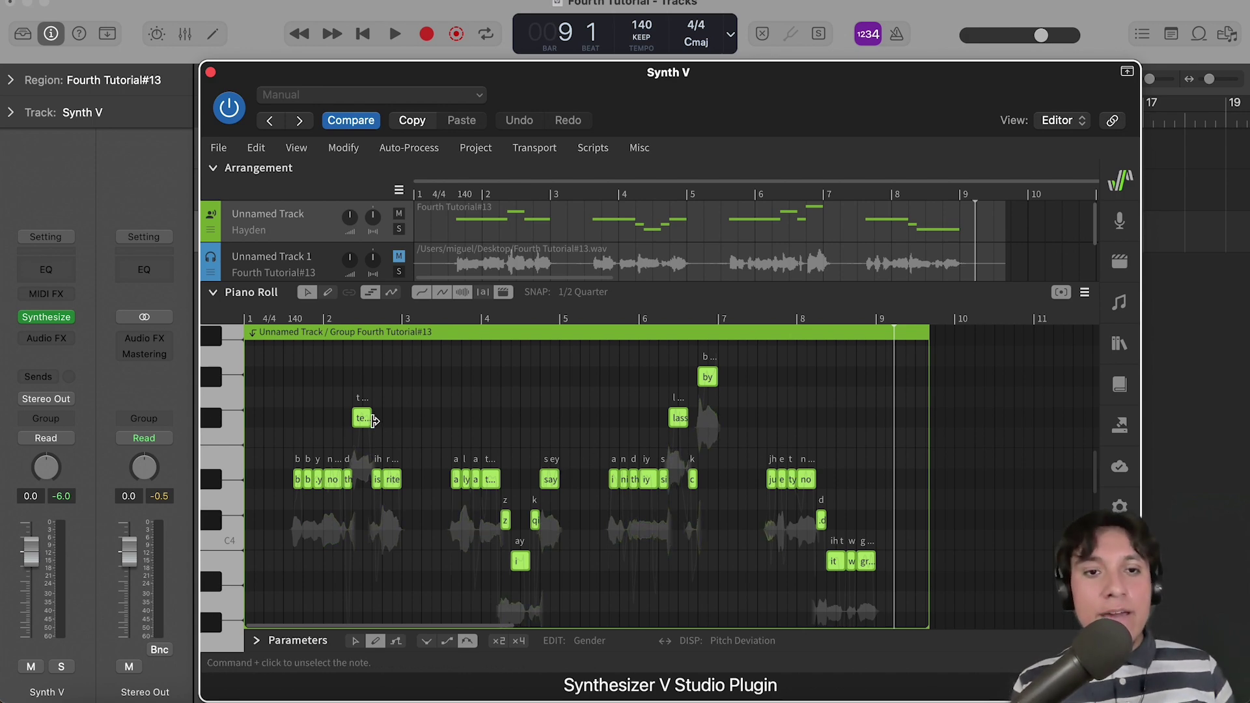
Retype the lyrics note by note, e.g. 'is right' and 'and if this is our last good bye…'
{"action": "scroll", "coordinate": [376, 427], "scroll_direction": "up", "scroll_amount": 10}
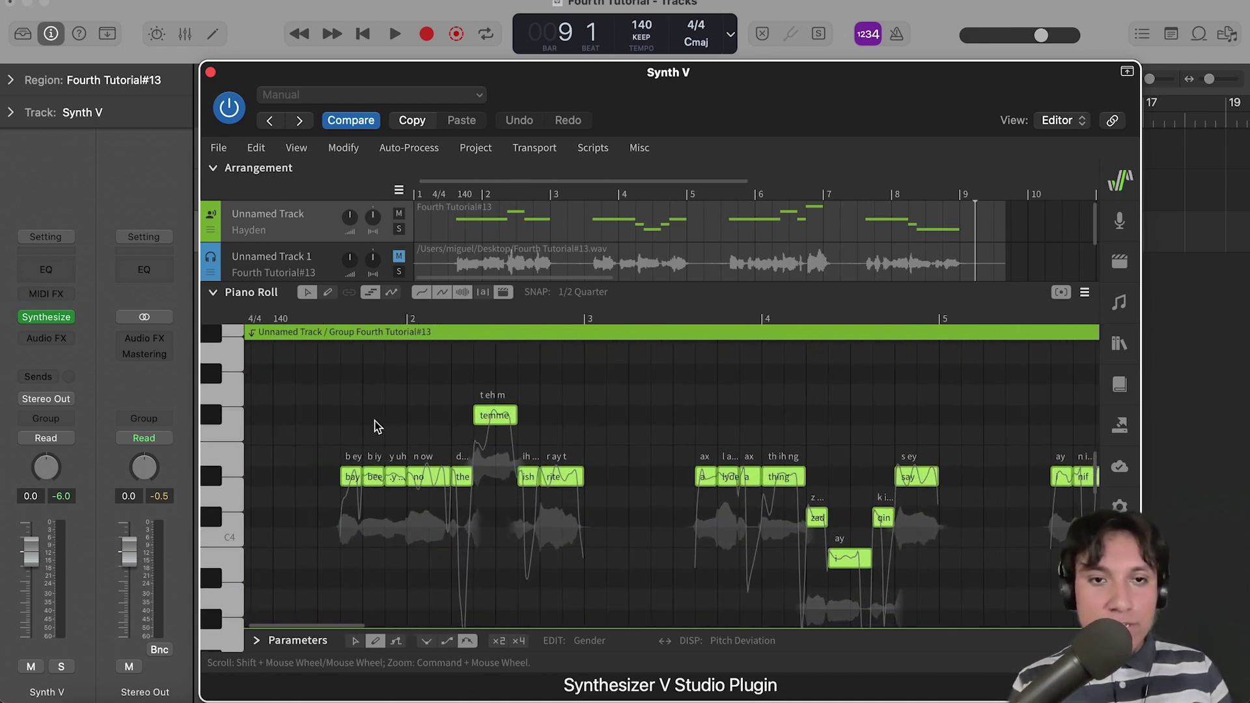
{"action": "scroll", "coordinate": [377, 427], "scroll_direction": "up", "scroll_amount": 3}
{"action": "left_click", "coordinate": [376, 427]}
{"action": "left_click", "coordinate": [345, 477]}
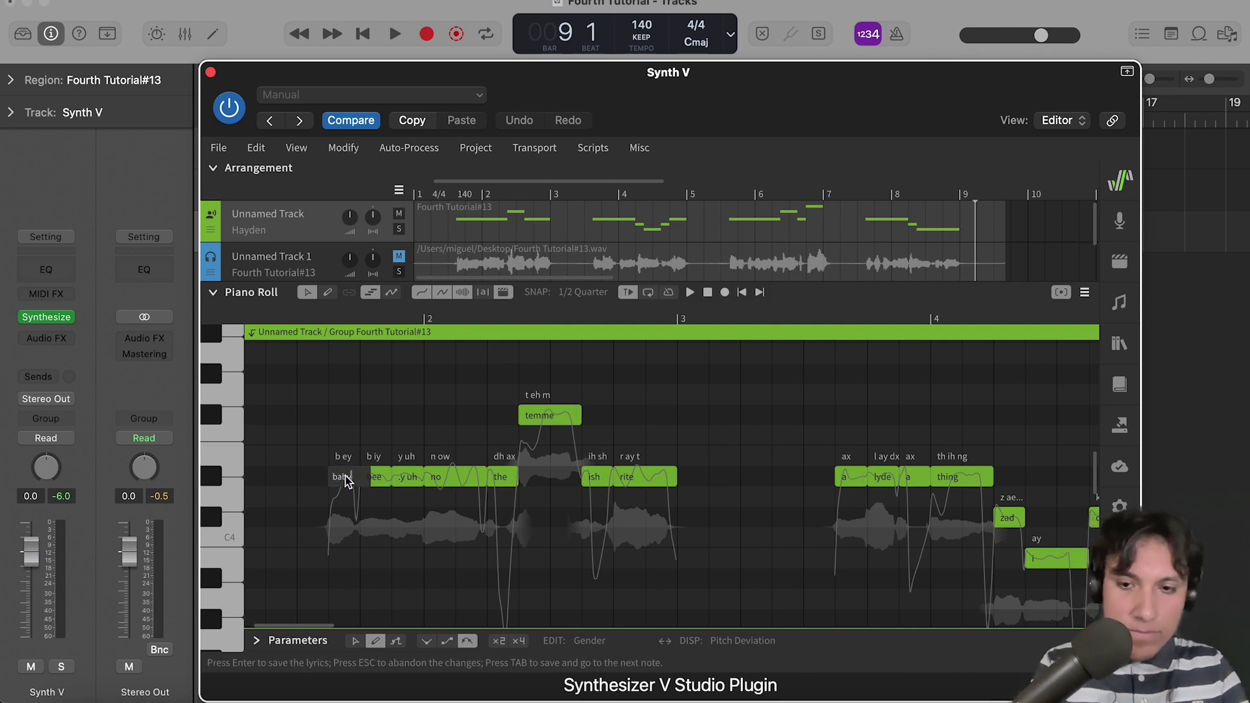
{"action": "key", "text": "Tab"}
{"action": "type", "text": "is right"}
{"action": "key", "text": "Tab"}
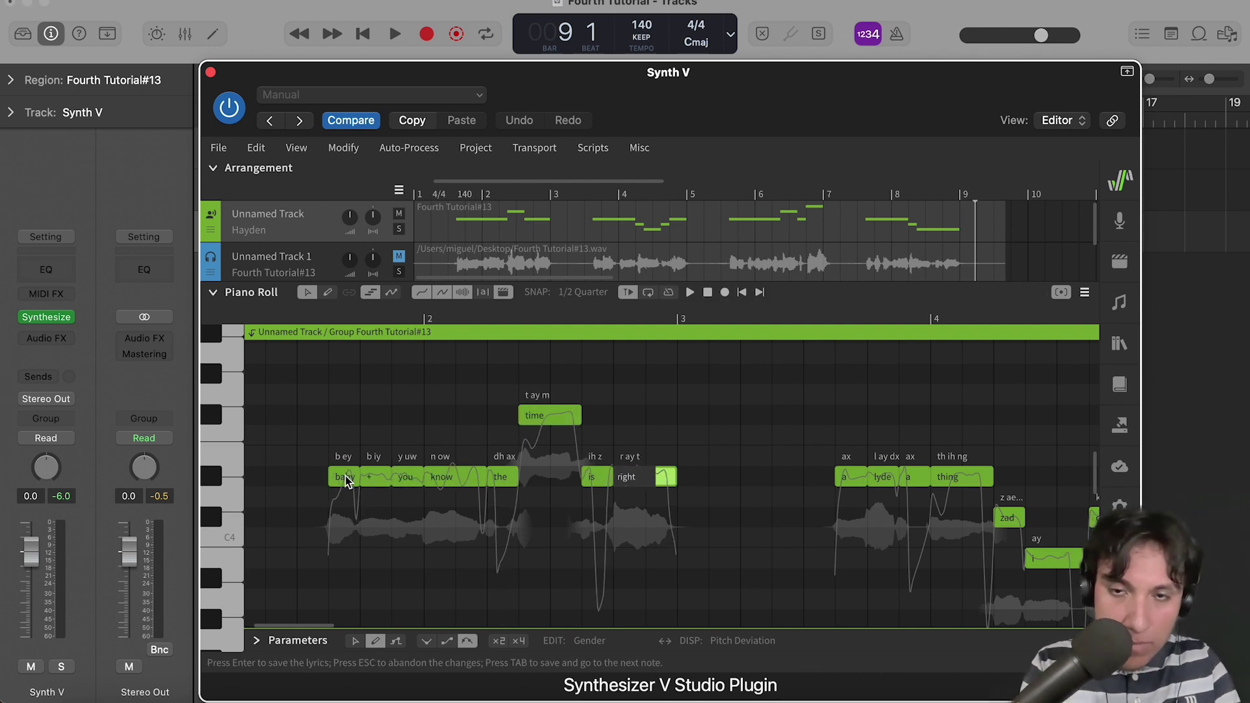
{"action": "key", "text": "Tab"}
{"action": "key", "text": "Tab"}
{"action": "key", "text": "Tab"}
{"action": "key", "text": "Tab"}
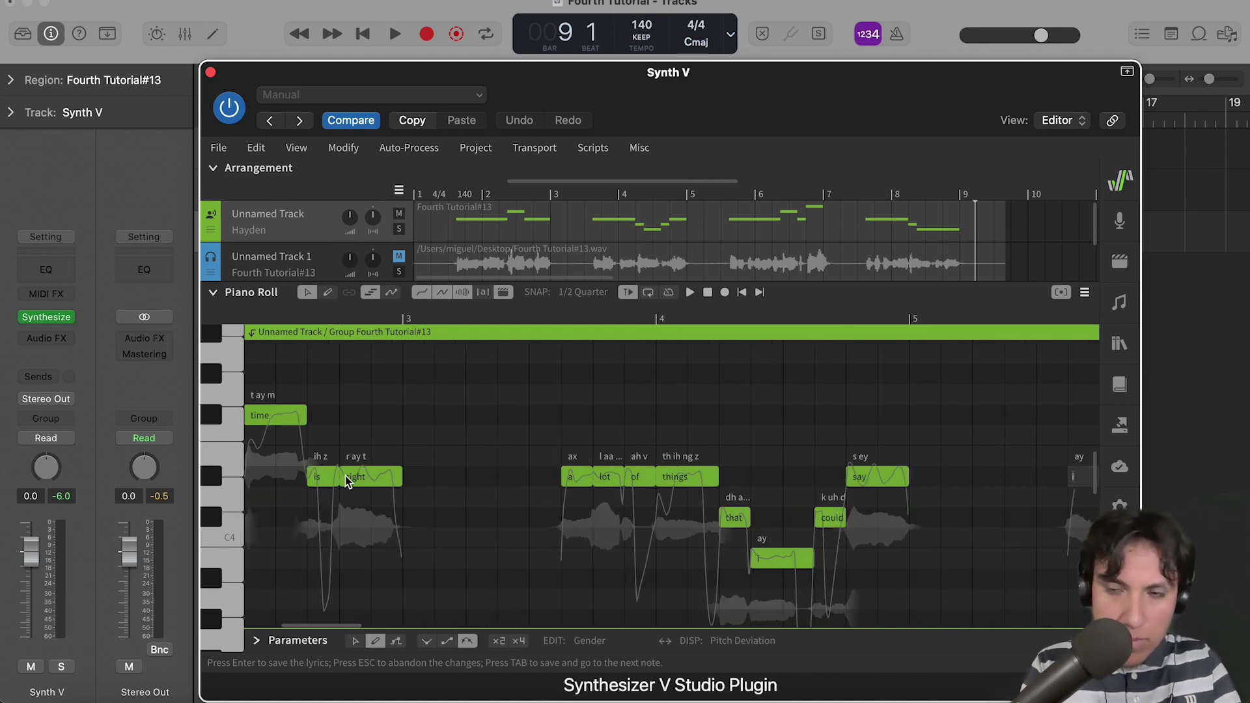
{"action": "type", "text": "and if this is our last good b"}
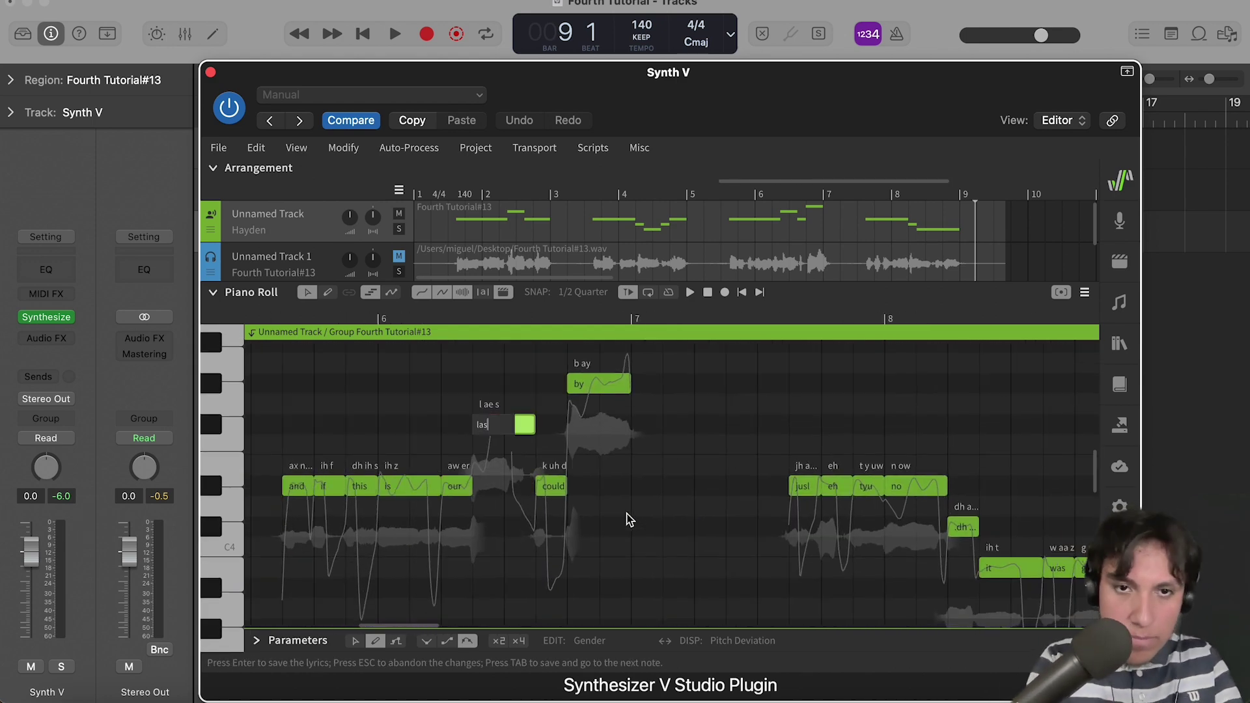
{"action": "type", "text": "ye just let you know th"}
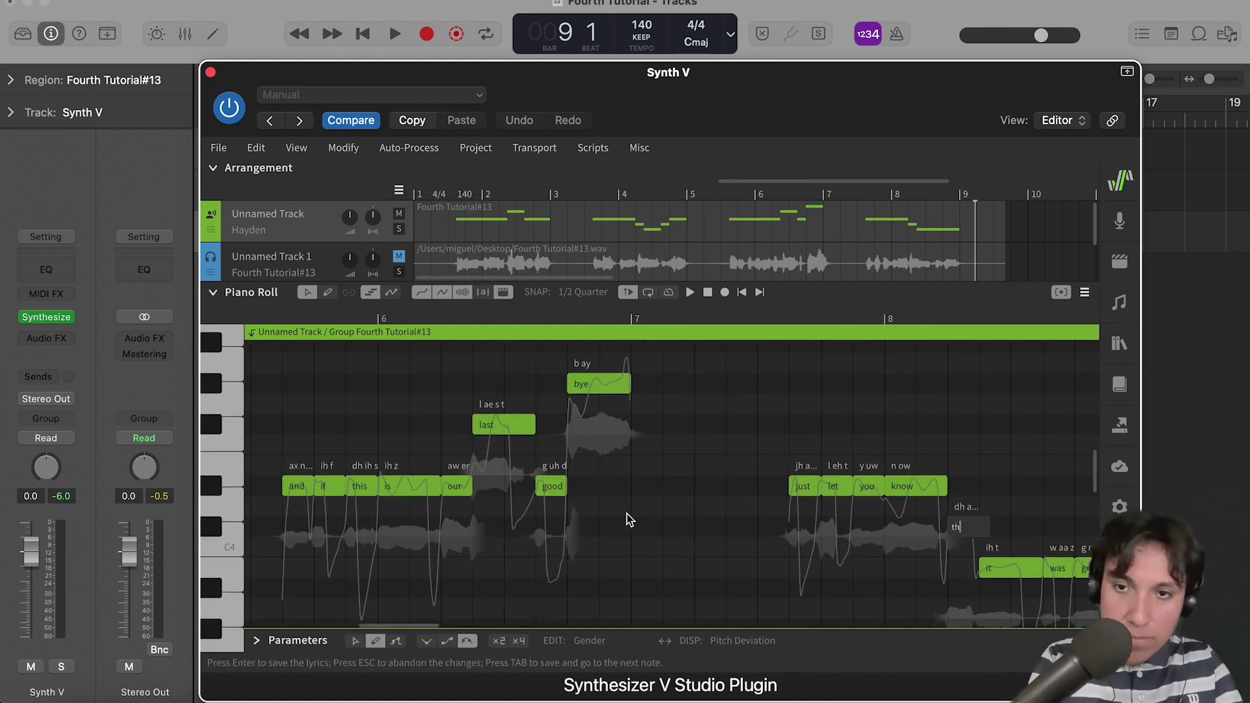
{"action": "type", "text": "at it w"}
{"action": "scroll", "coordinate": [608, 508], "scroll_direction": "down", "scroll_amount": 5}
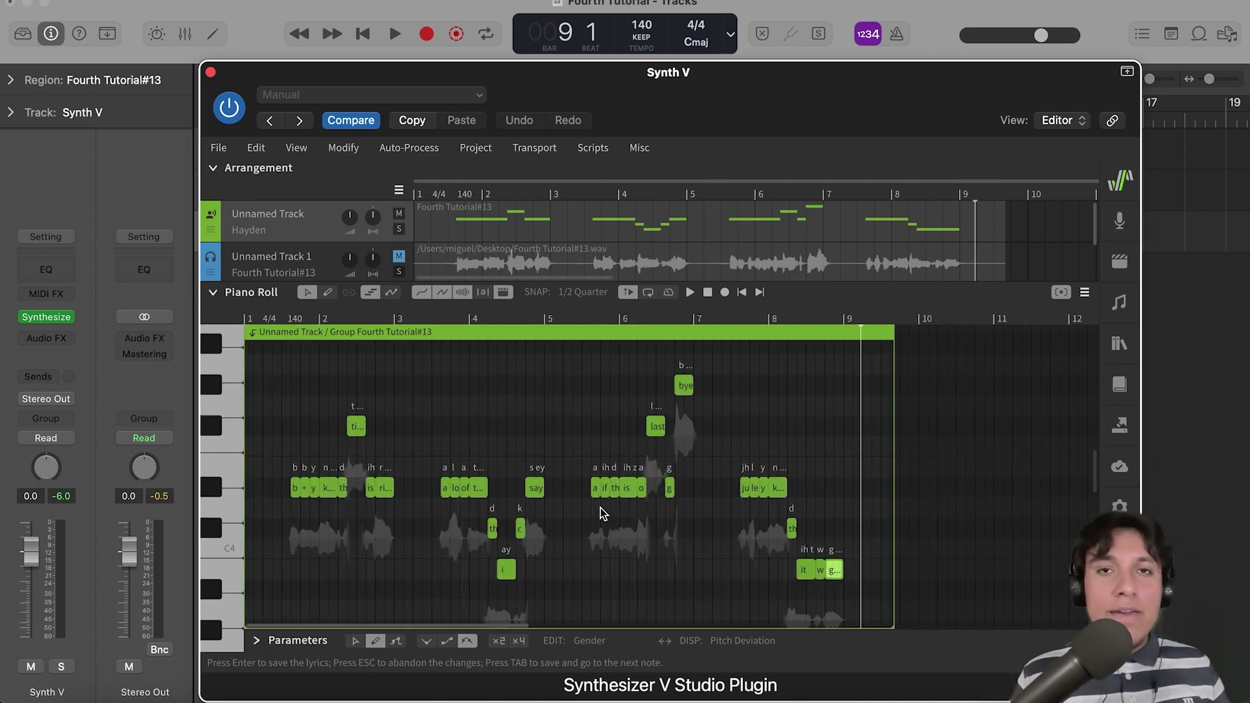
{"action": "left_click_drag", "start_coordinate": [620, 84], "coordinate": [616, 239]}
{"action": "left_click_drag", "start_coordinate": [550, 129], "coordinate": [462, 120]}
{"action": "key", "text": "space"}
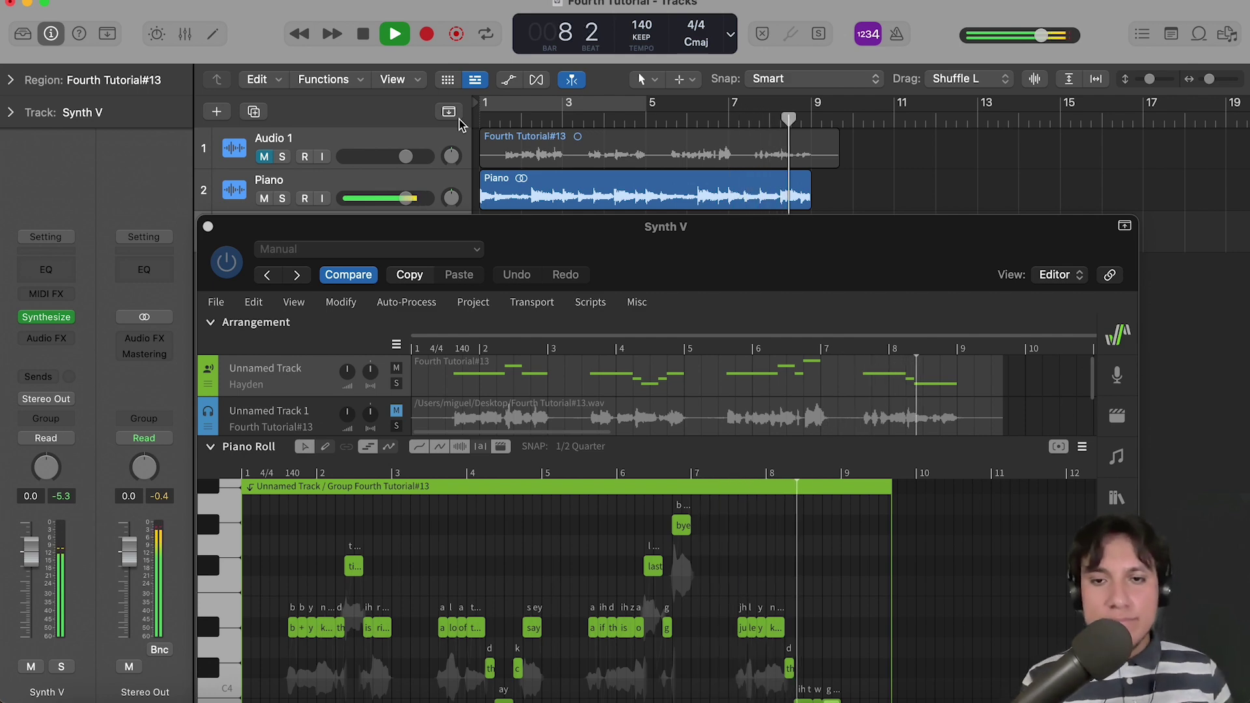
{"action": "key", "text": "space"}
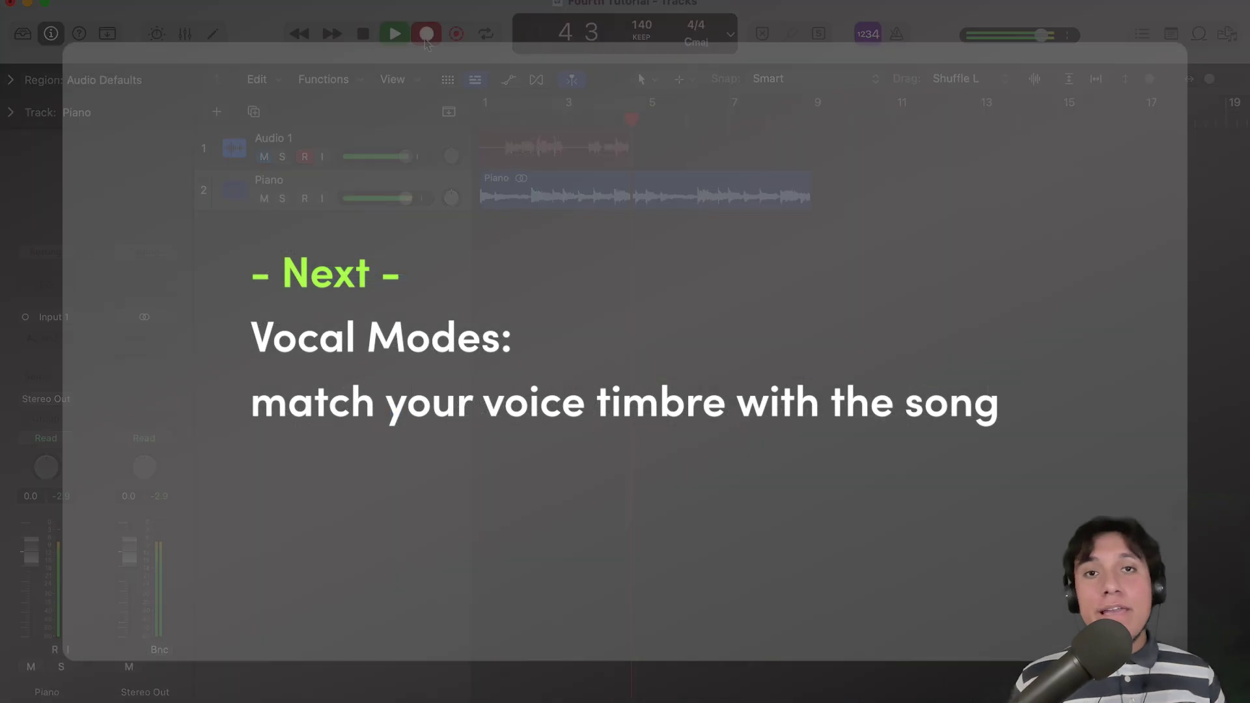
Stop recording, leaving Fourth Tutorial#13 on Audio 1
{"action": "key", "text": "space"}
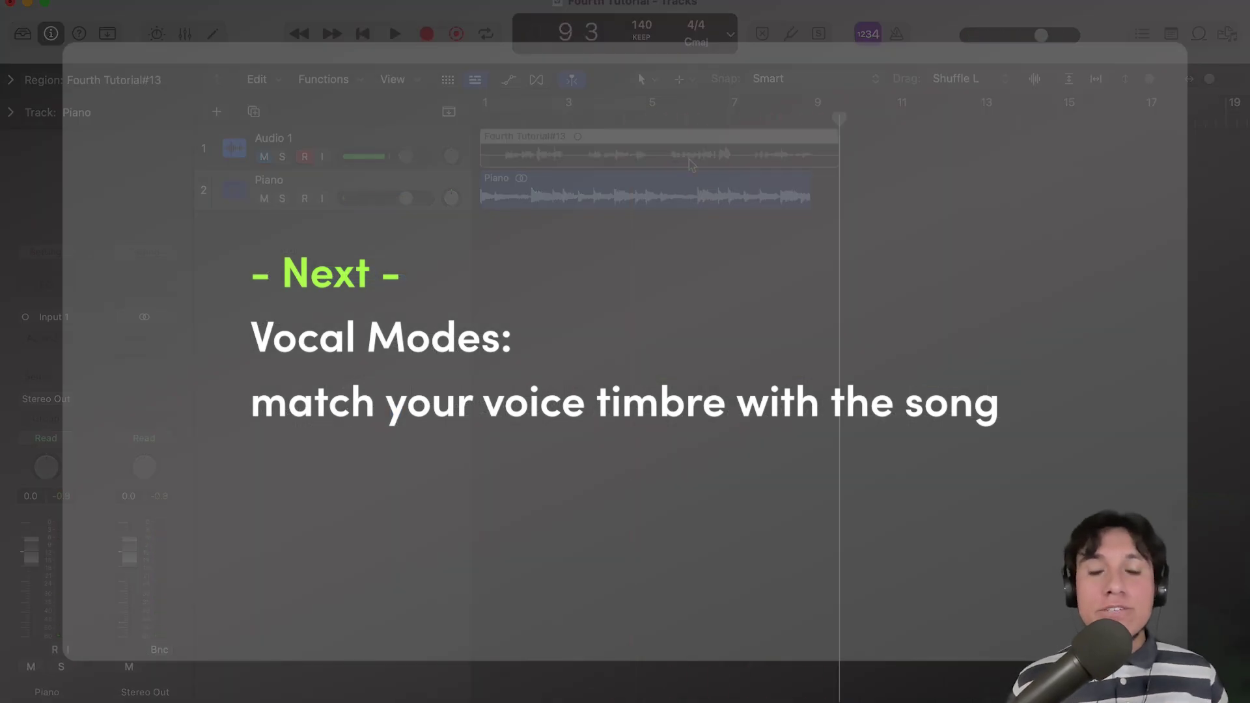